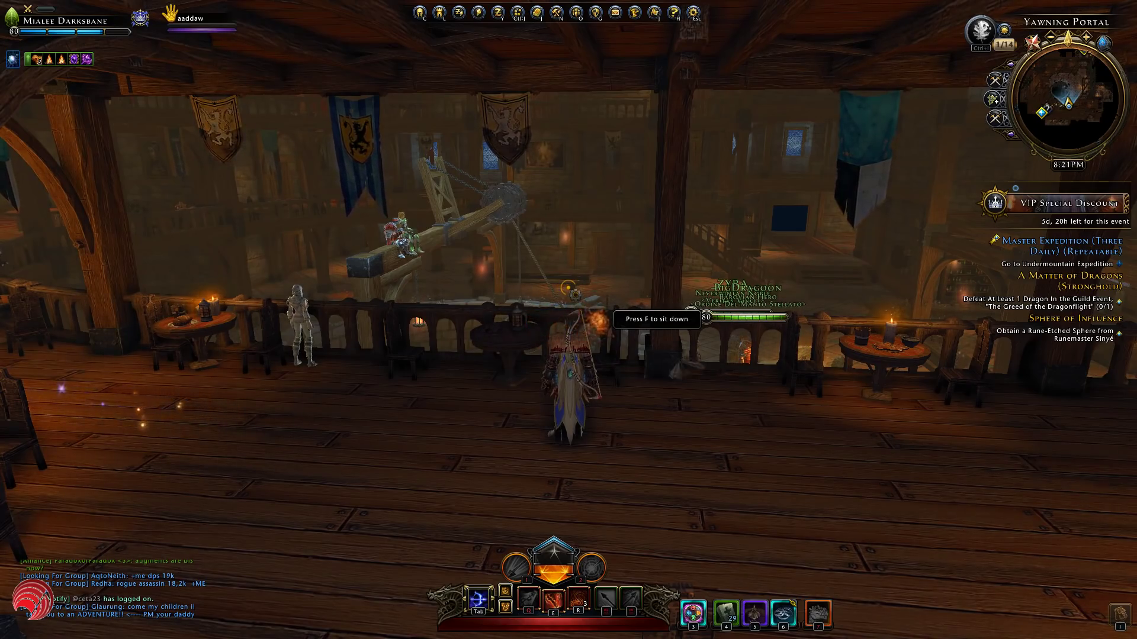
# Review the ZEN selling terms and top purchase requests in the Astral Diamond Exchange.
pyautogui.click(459, 12)
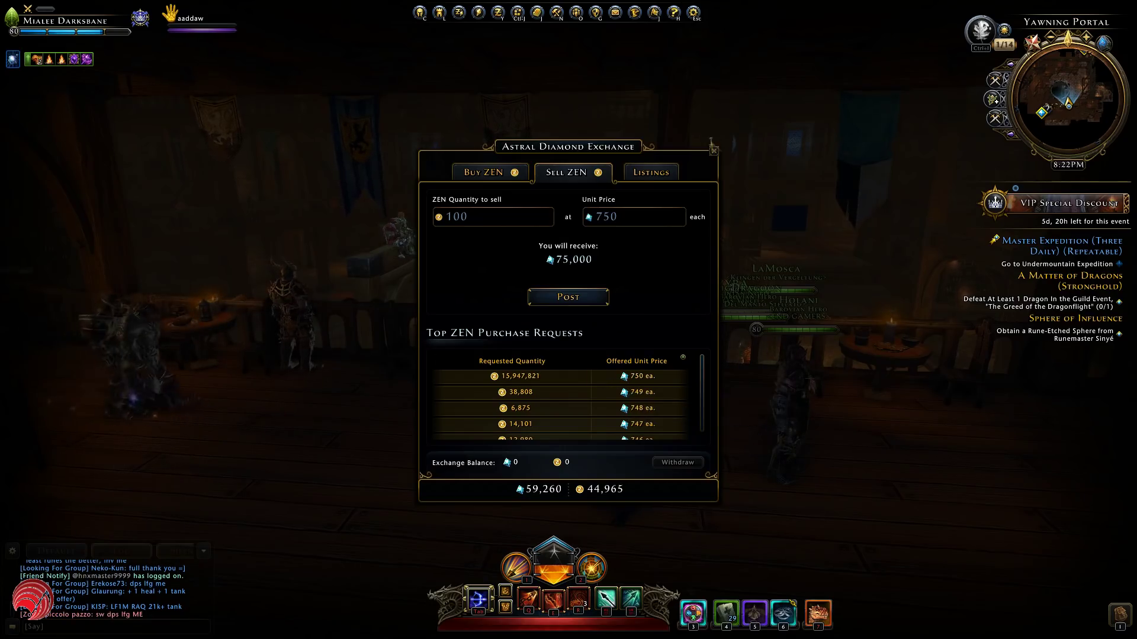
pyautogui.press('Escape')
# Review the prices of the 1, 3 and 6 month VIP packages in the Zen Market.
pyautogui.press('alt')
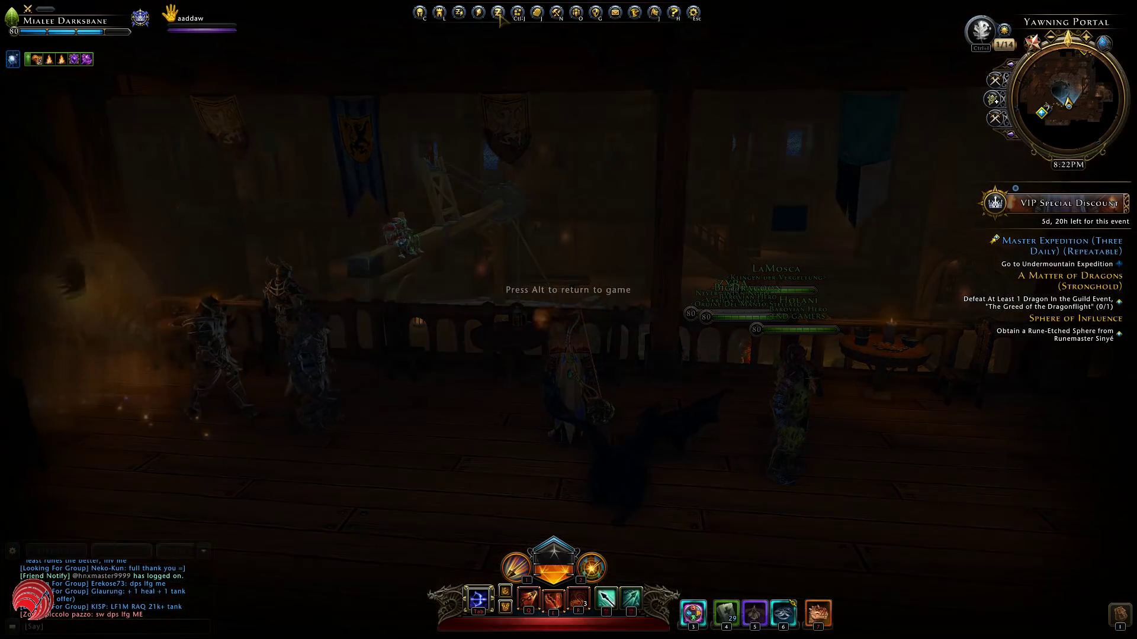
pyautogui.click(517, 12)
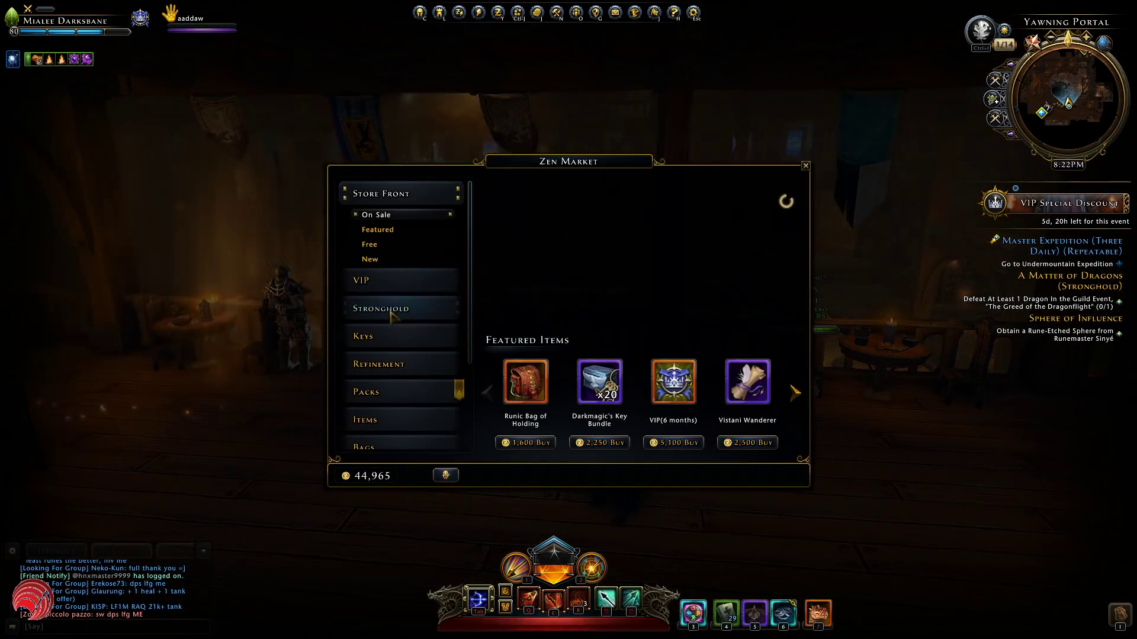
pyautogui.click(382, 280)
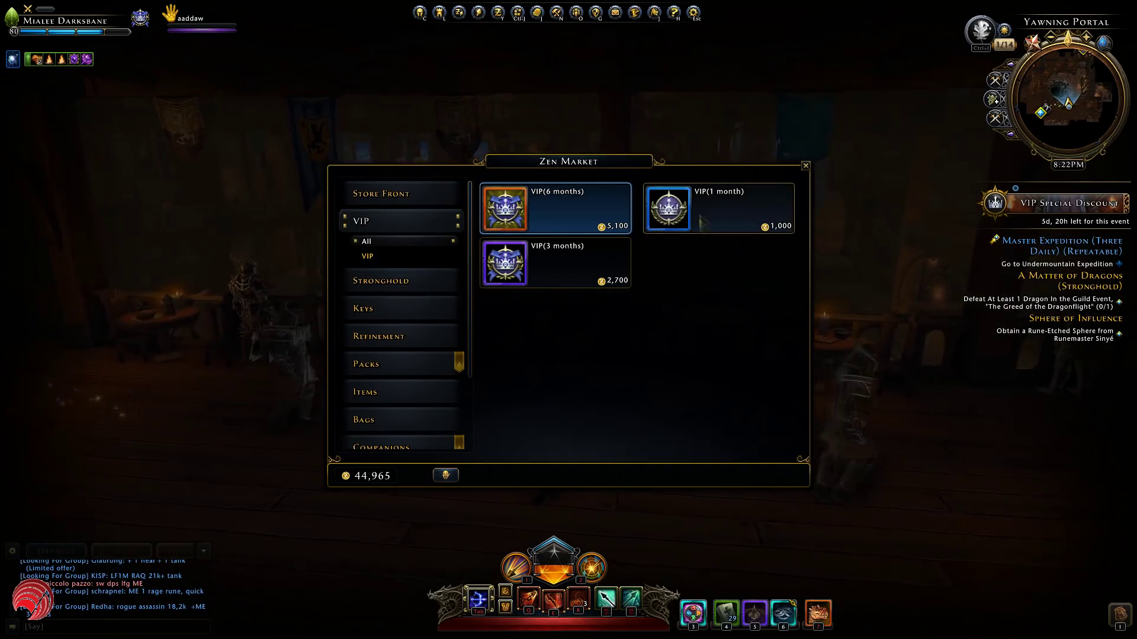
pyautogui.moveTo(709, 211)
pyautogui.moveTo(585, 221)
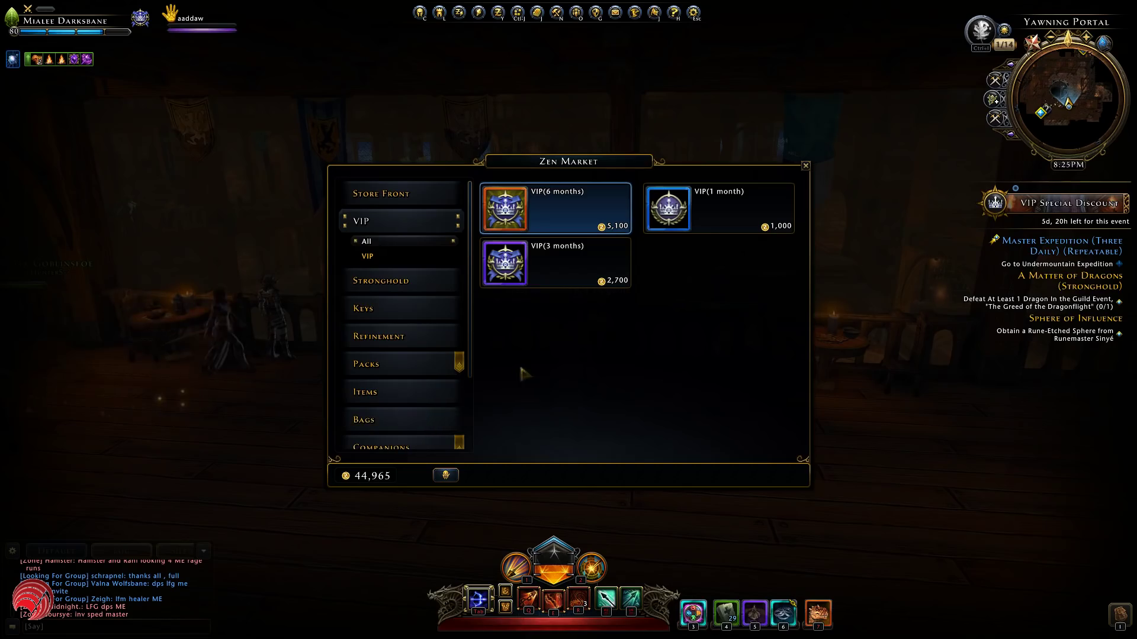
pyautogui.press('Escape')
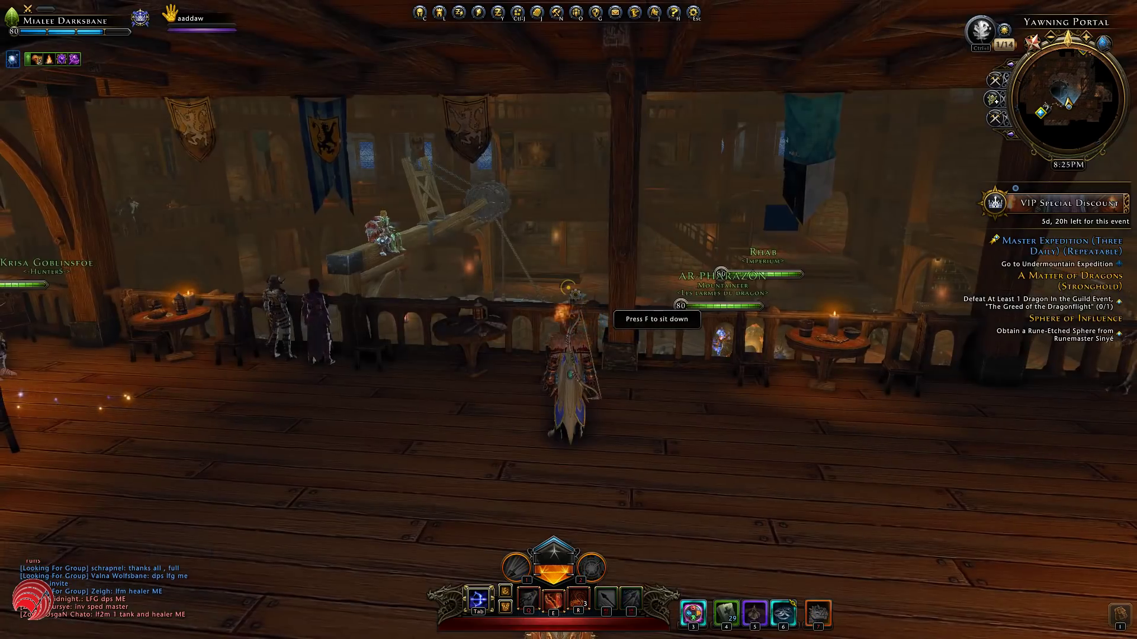
# Examine the Scroll of Mass Life among the consumables sold by the Tarmalune Trade Bar Merchant.
pyautogui.press('i')
pyautogui.click(897, 139)
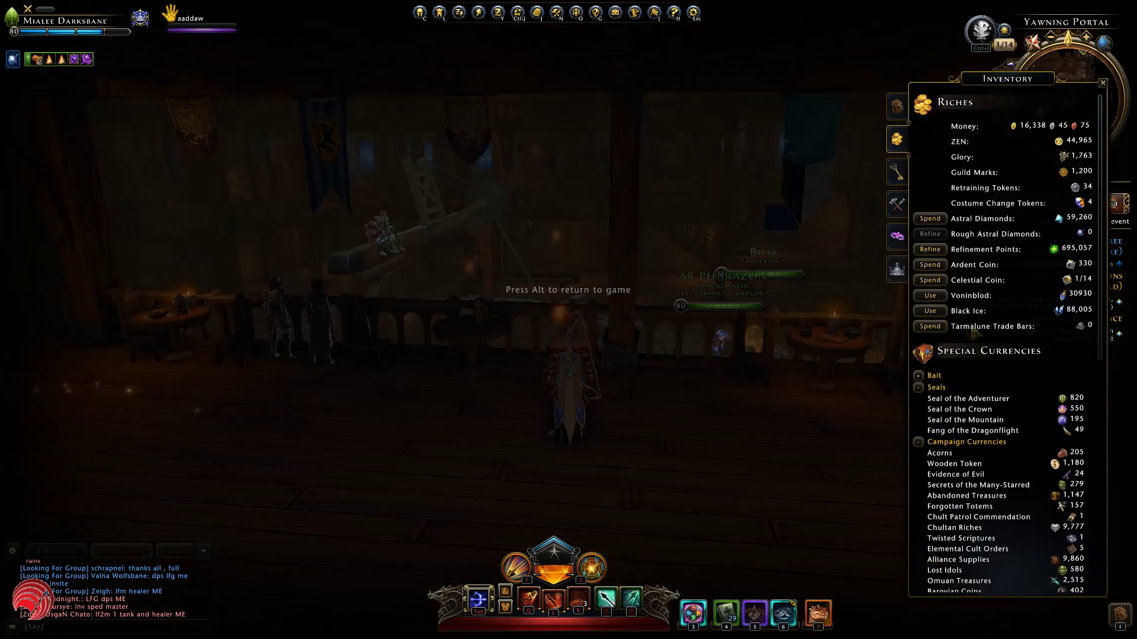
pyautogui.click(930, 326)
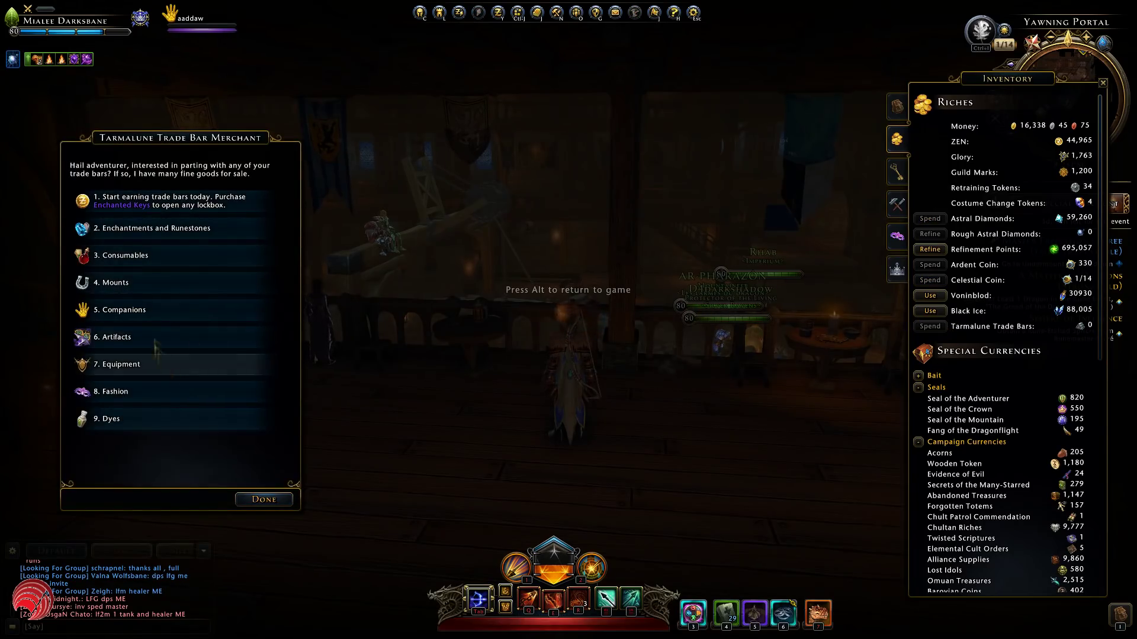
pyautogui.click(136, 255)
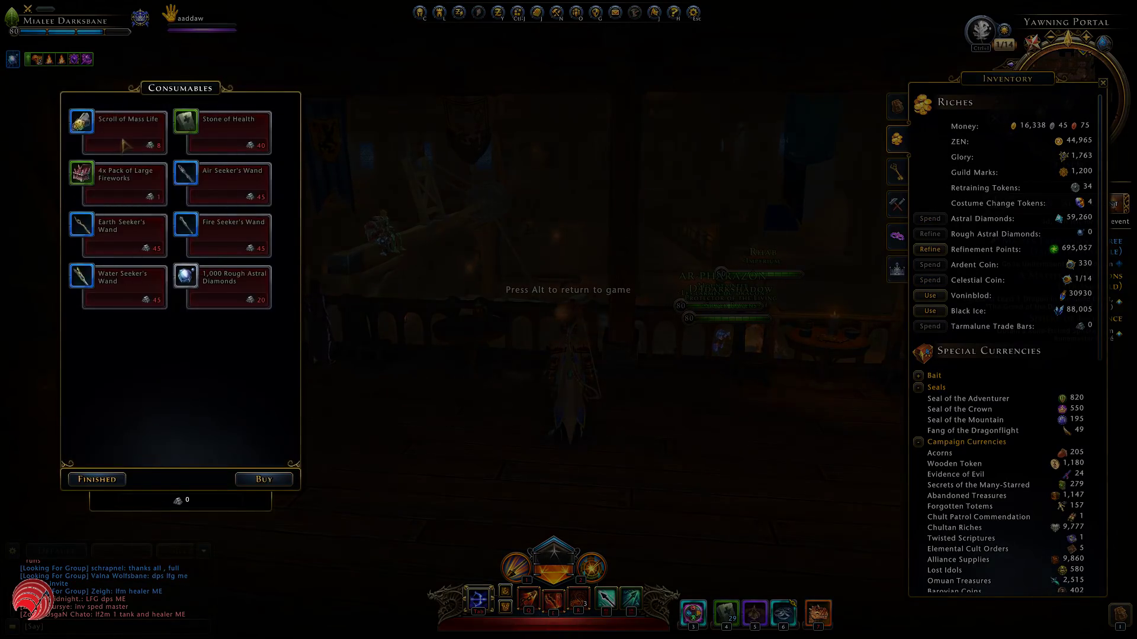
pyautogui.moveTo(132, 140)
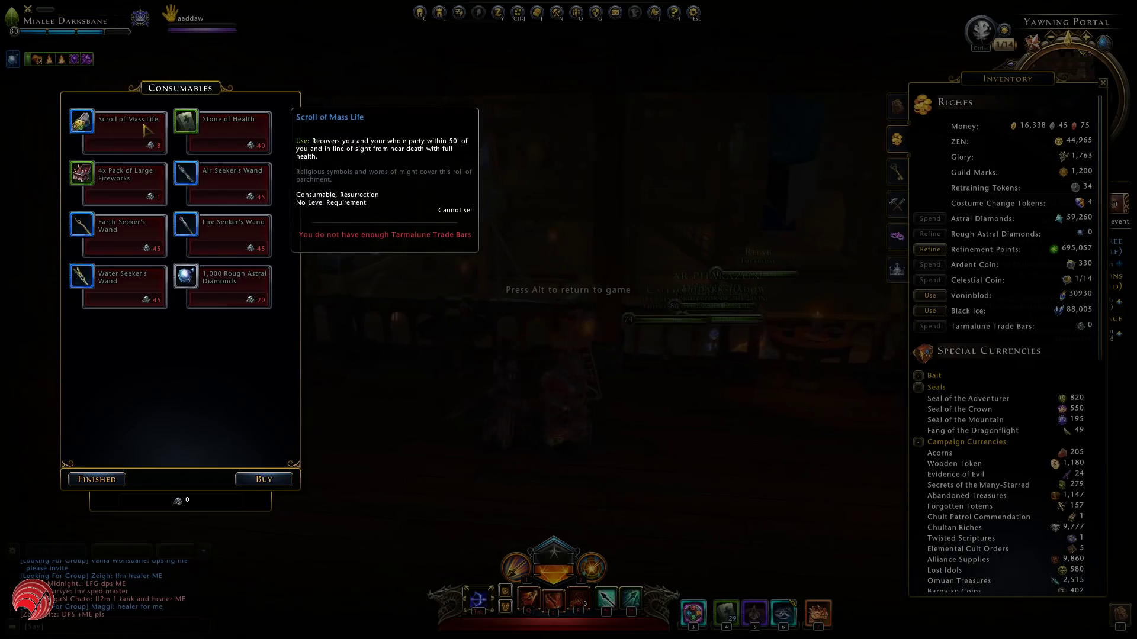
pyautogui.click(111, 482)
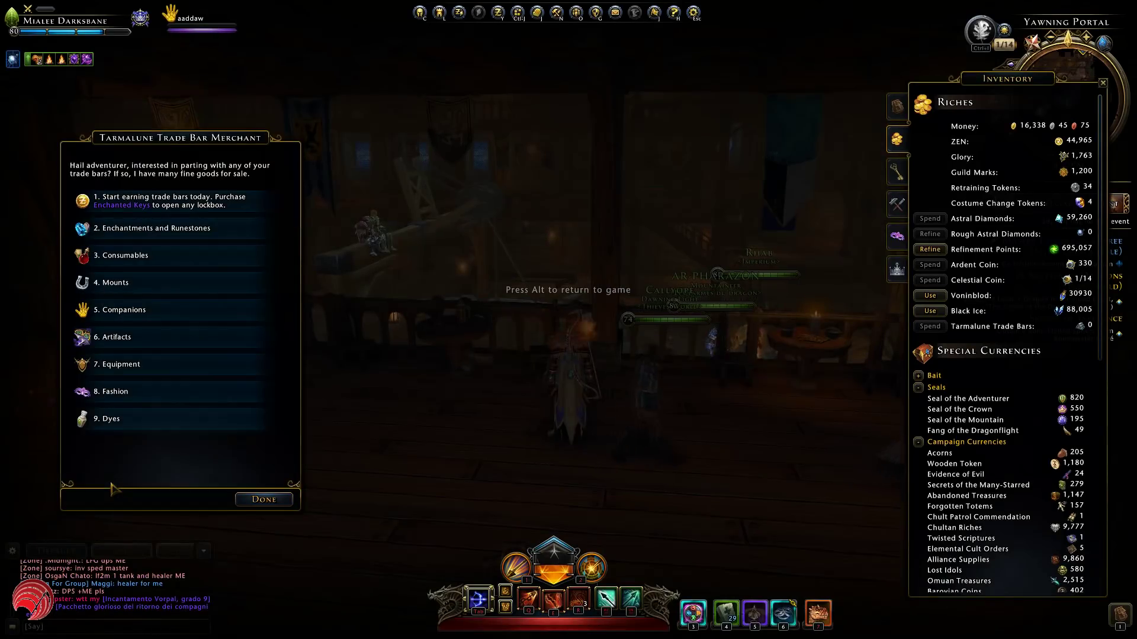
pyautogui.press('Escape')
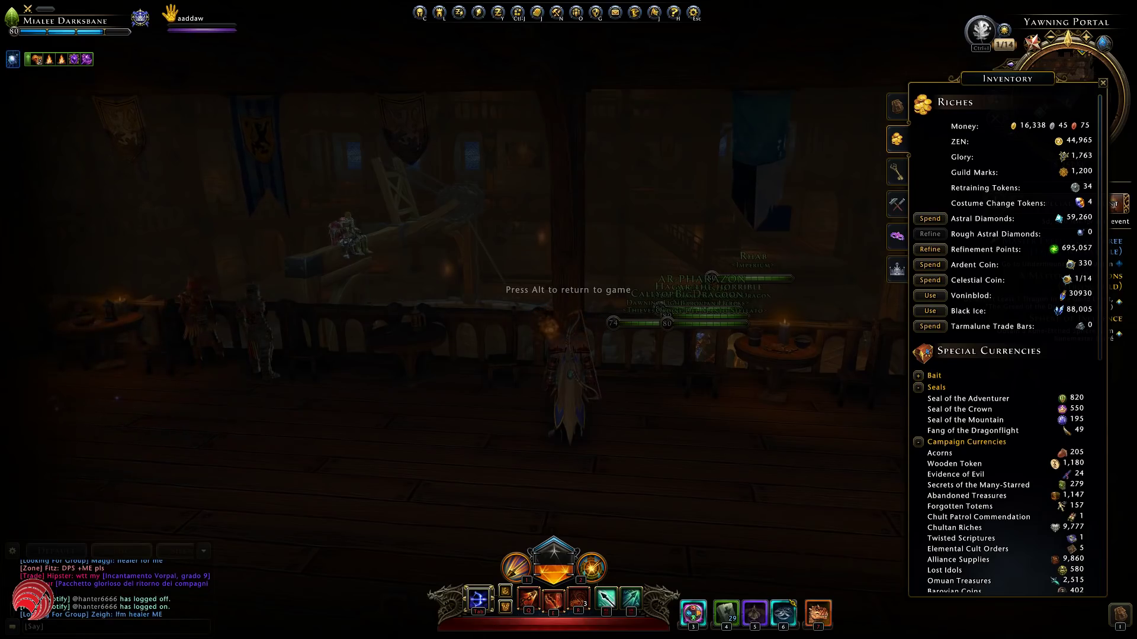
# Switch to the BagValueAnalyzer_1.0.6.xlsm workbook in Excel, maximize its window and inspect the container and amount cells.
pyautogui.hotkey('alt', 'Tab')
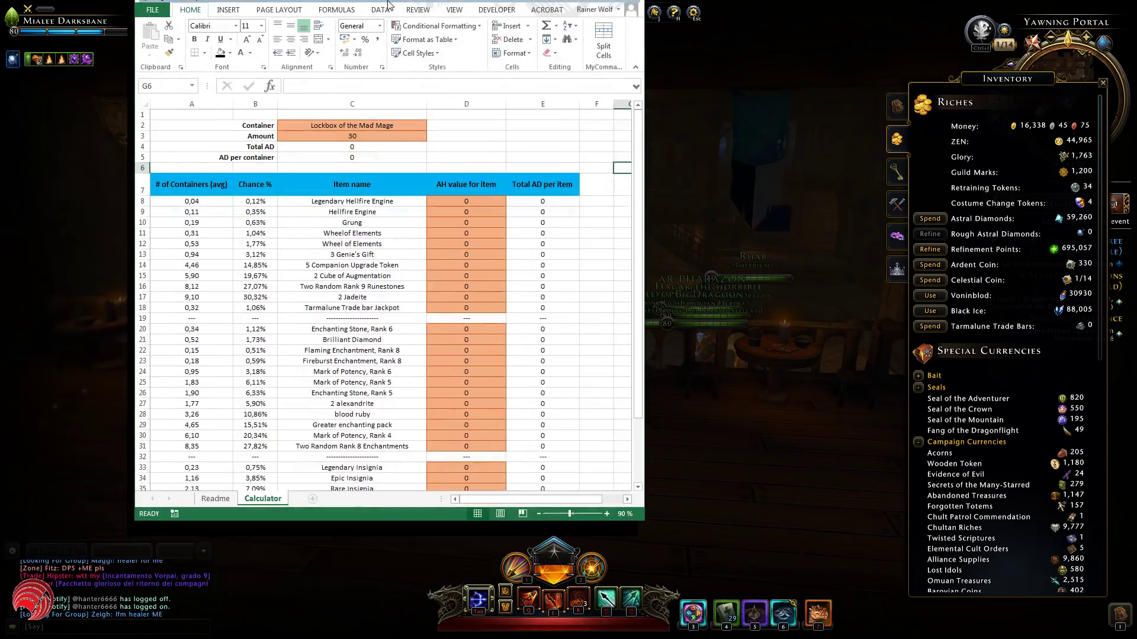
pyautogui.moveTo(387, 5); pyautogui.dragTo(388, 1)
pyautogui.click(246, 138)
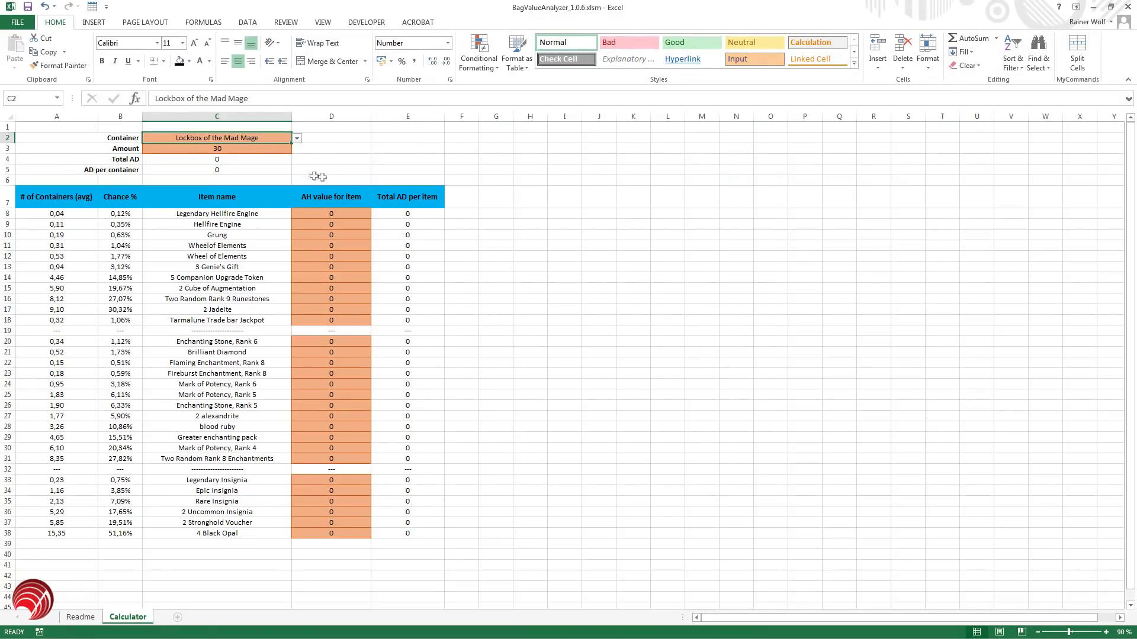
pyautogui.click(243, 148)
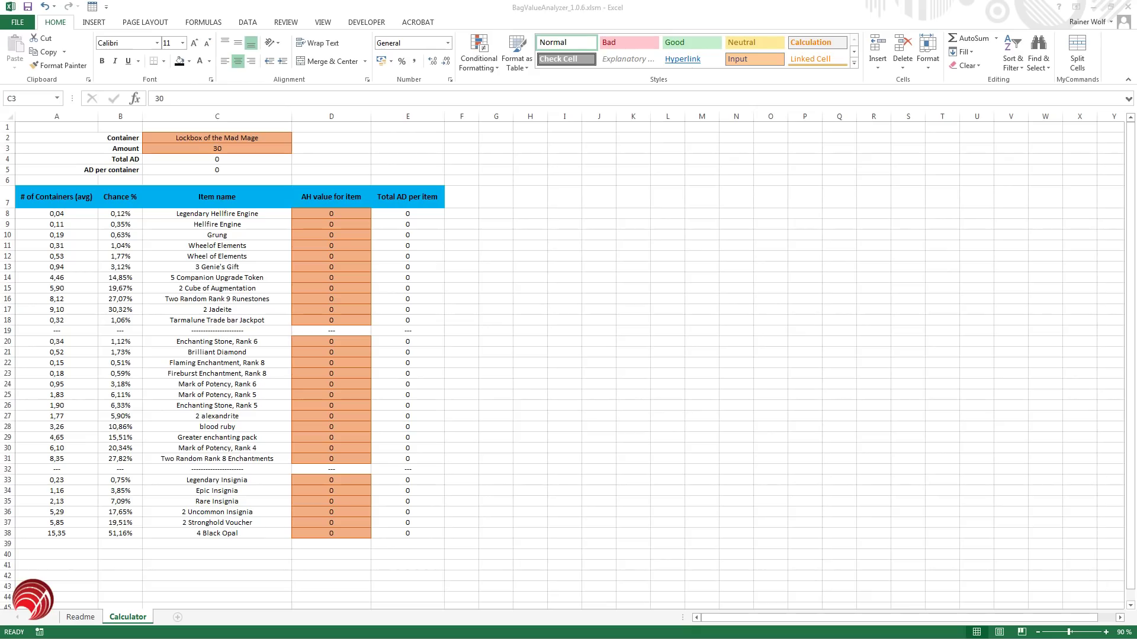
# Paste the copied auction house prices into the AH value for item column, starting at D8.
pyautogui.hotkey('ctrl', 'c')
pyautogui.click(330, 213)
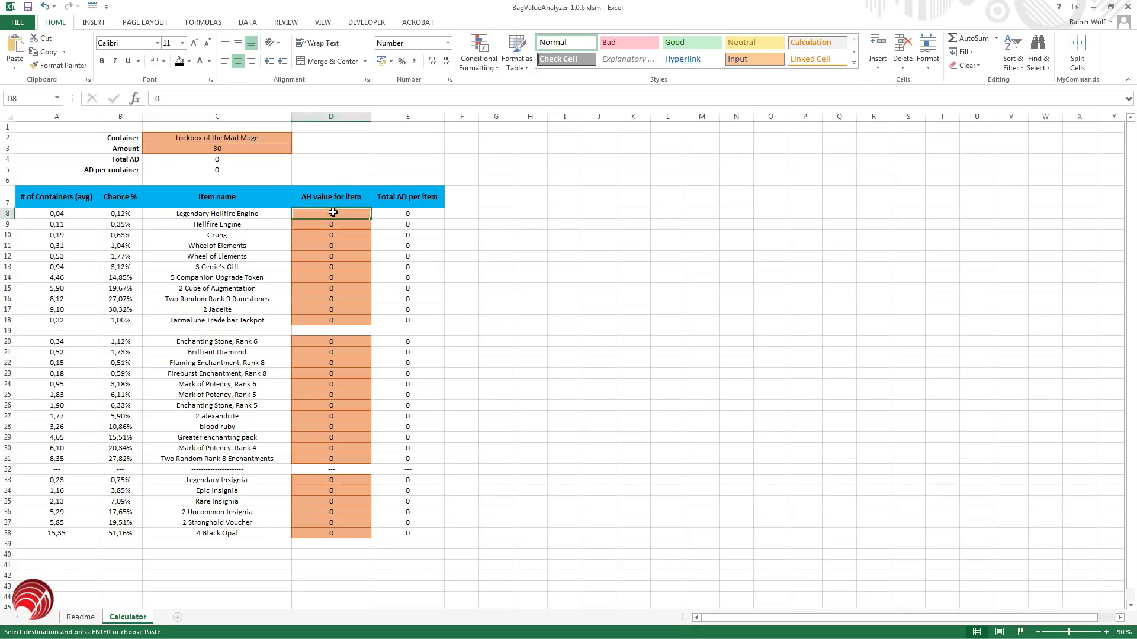
pyautogui.rightClick(330, 213)
pyautogui.click(379, 262)
pyautogui.click(495, 373)
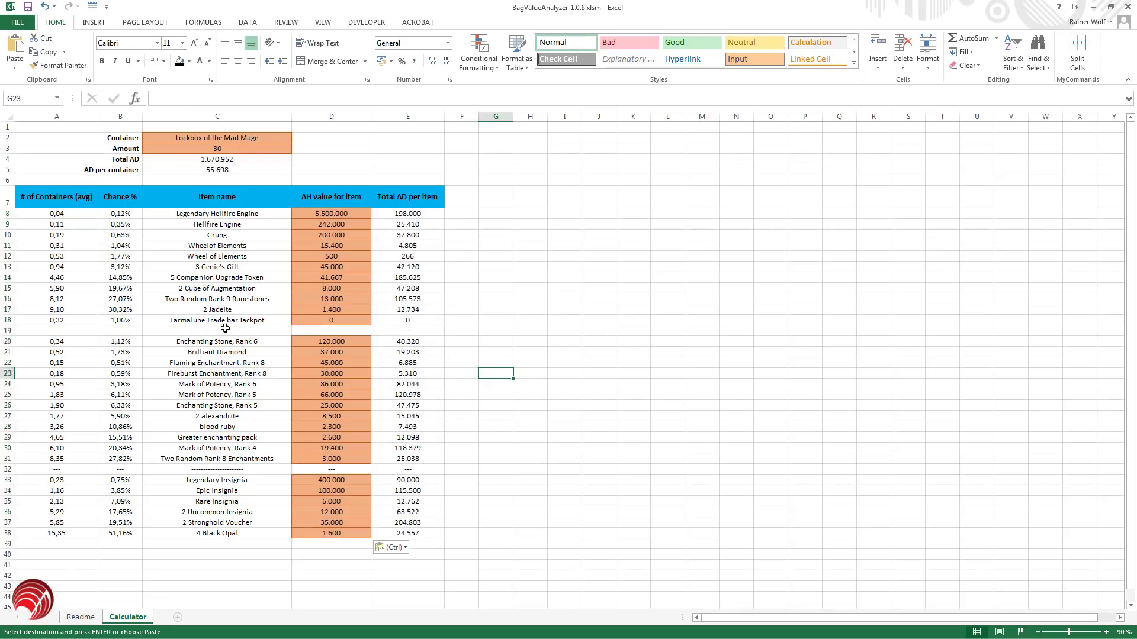
# Paste the copied mass life entry with 100,00% chance and AH value 3.500 into row 39, keeping its container-count formula.
pyautogui.hotkey('alt', 'Tab')
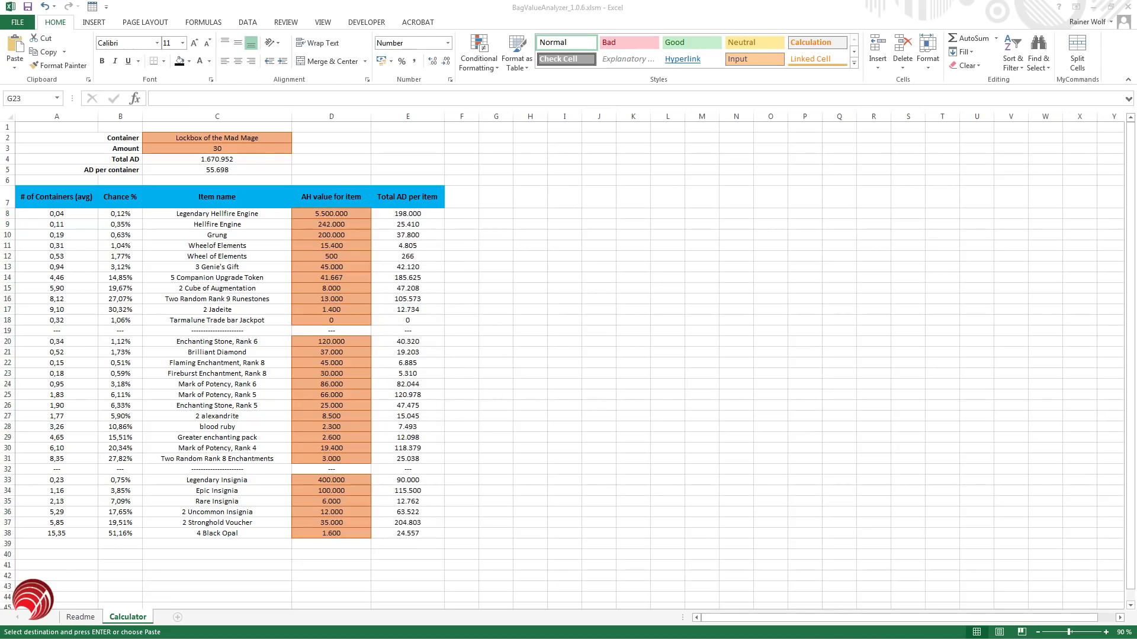
pyautogui.click(65, 545)
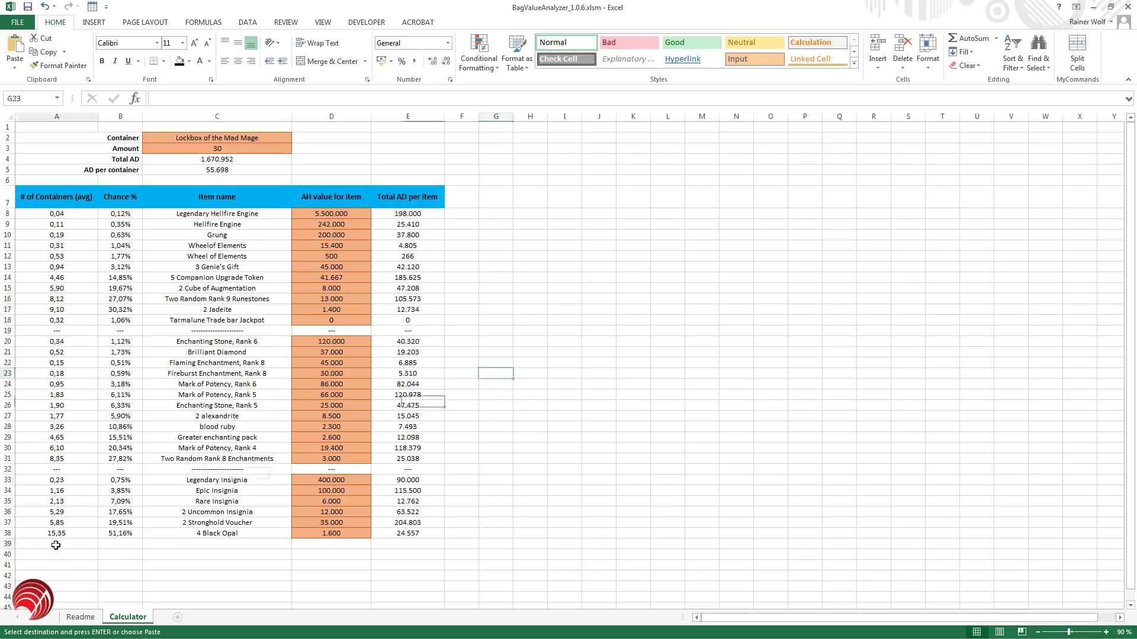
pyautogui.rightClick(65, 545)
pyautogui.click(99, 370)
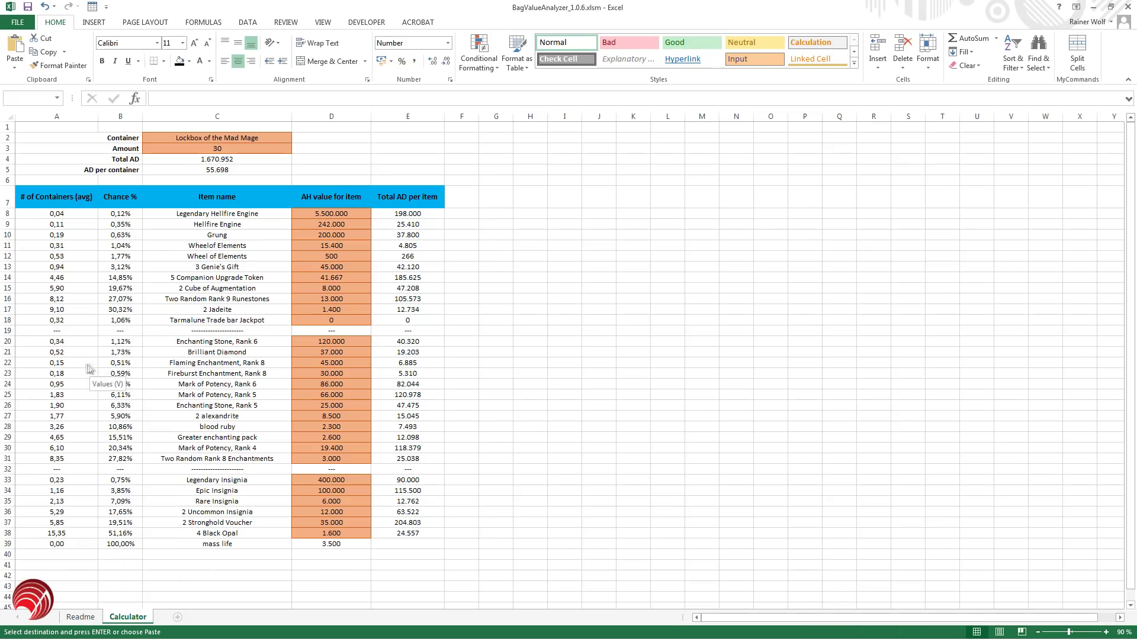
pyautogui.click(86, 370)
# Extend the Total AD per item formula from E38 down to the mass life row in E39.
pyautogui.click(435, 535)
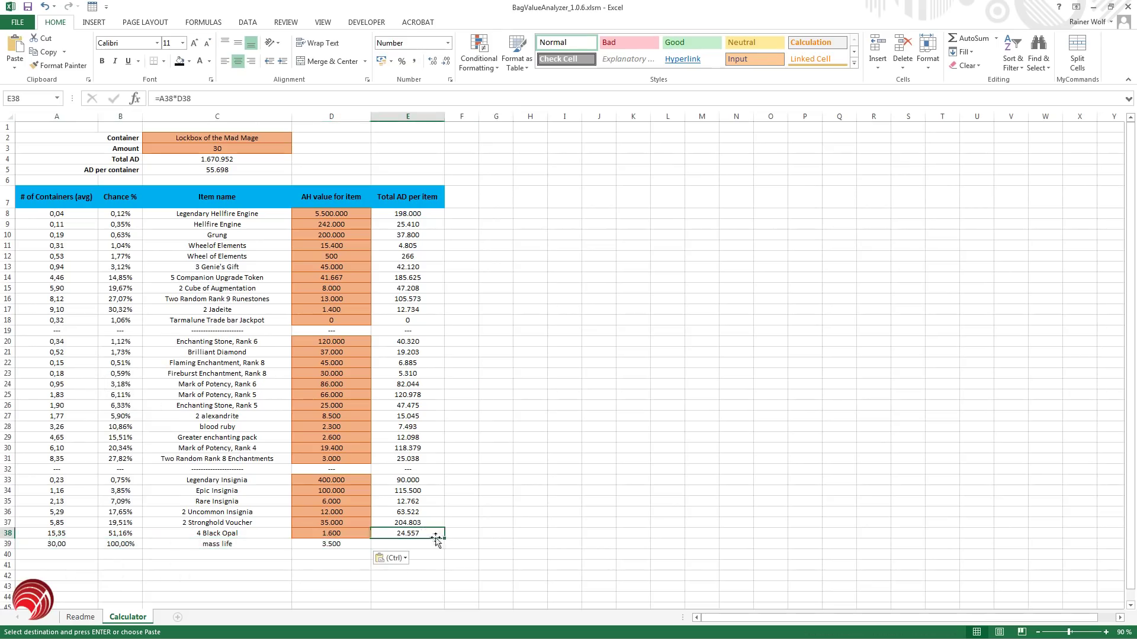
pyautogui.moveTo(441, 538); pyautogui.dragTo(442, 547)
pyautogui.click(541, 469)
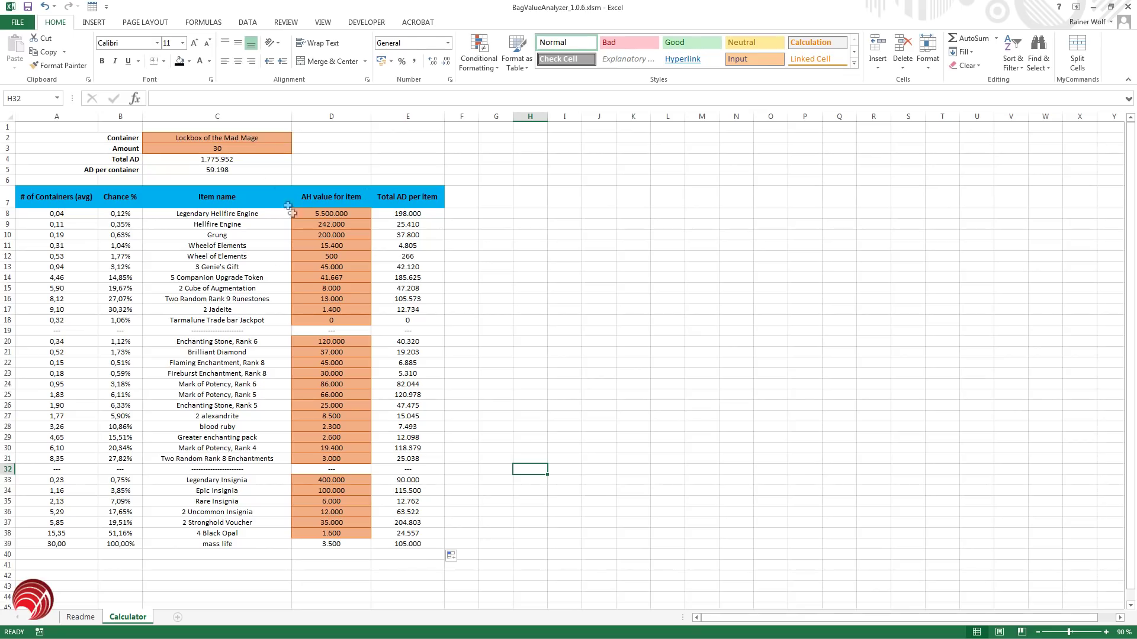
# Examine the amount, Total AD and AD per container figures for the Lockbox of the Mad Mage.
pyautogui.click(238, 148)
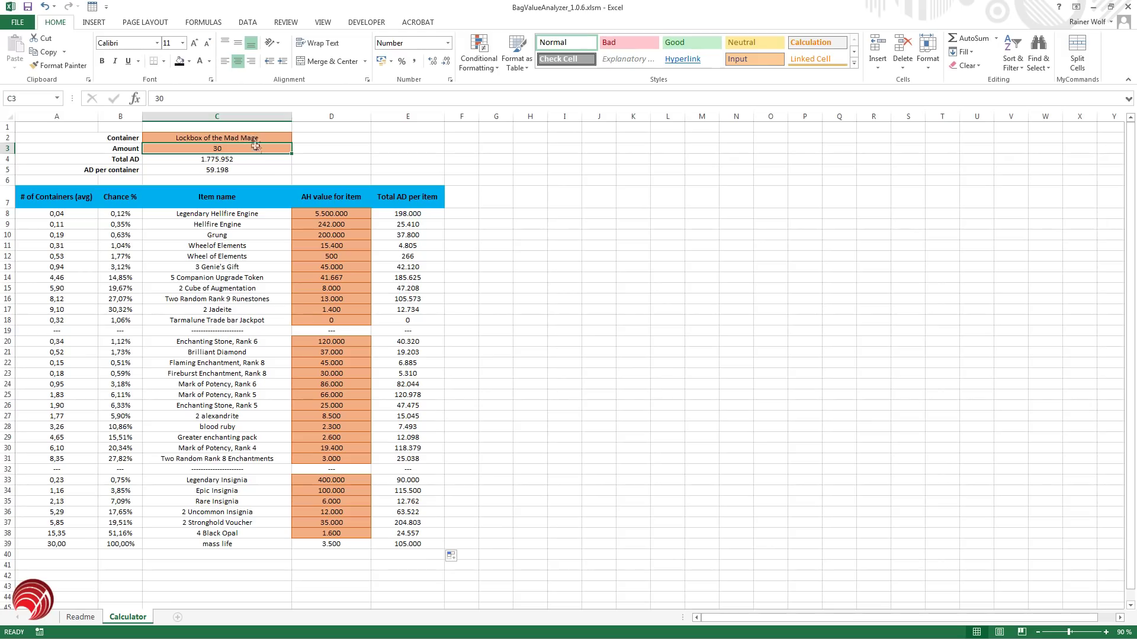
pyautogui.moveTo(128, 161); pyautogui.dragTo(203, 160)
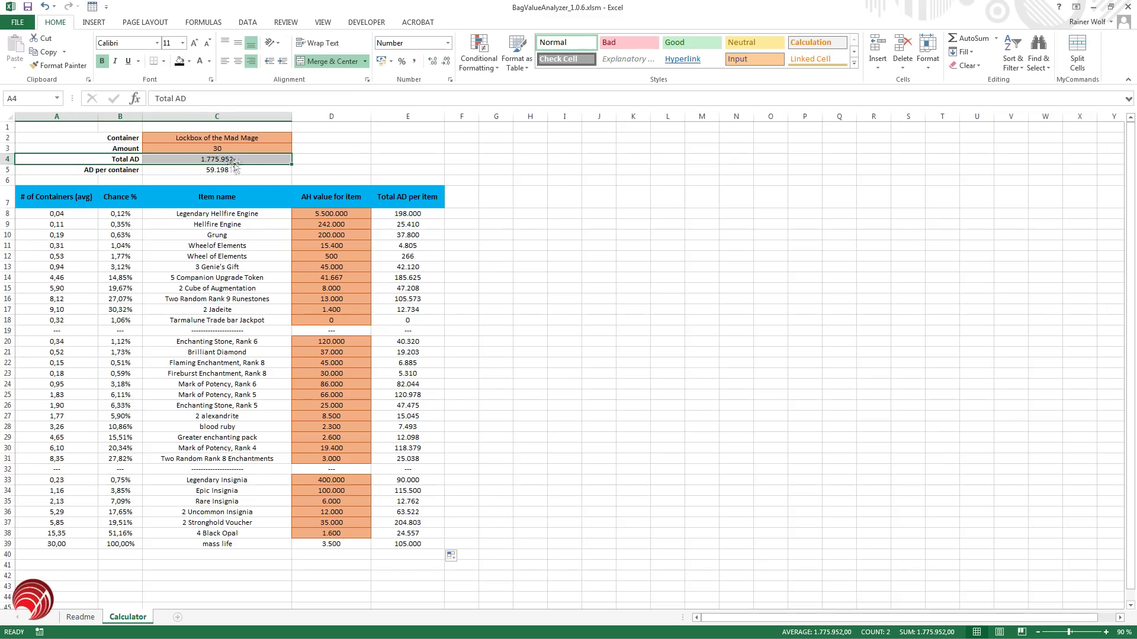
pyautogui.click(222, 170)
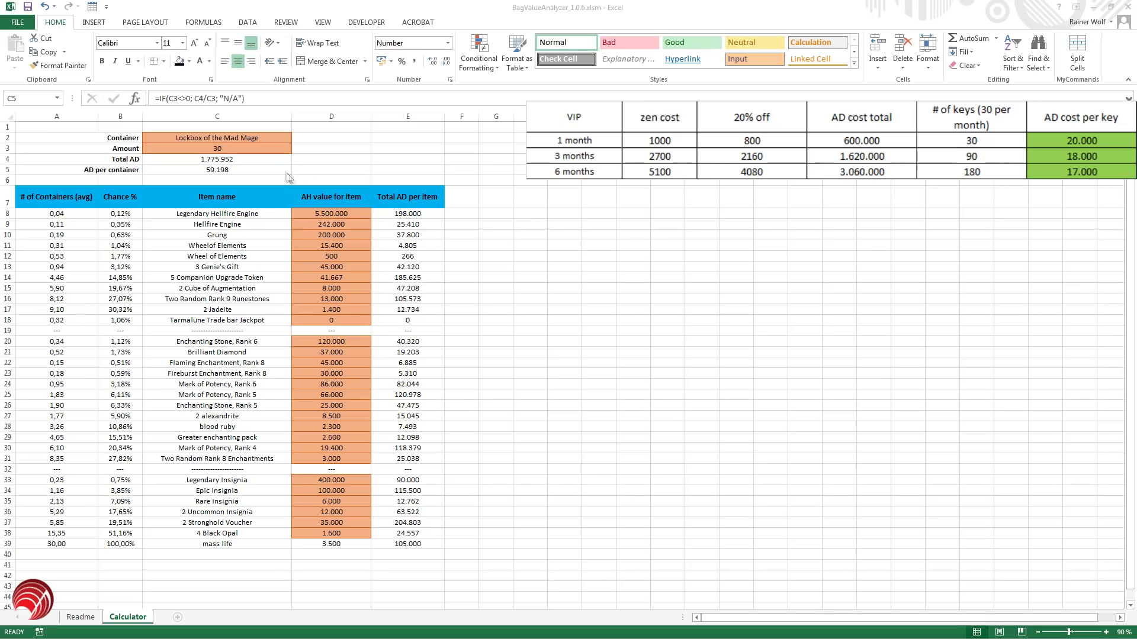
pyautogui.click(228, 168)
# Set the Lockbox of the Mad Mage amount in C3 to 90 containers.
pyautogui.click(223, 160)
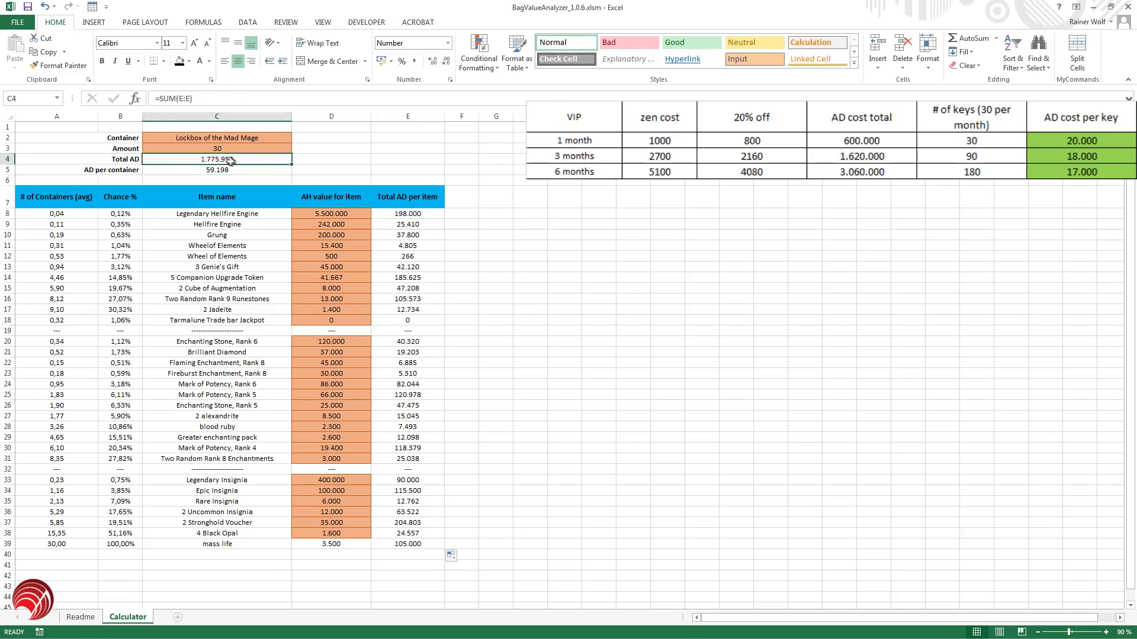
pyautogui.press('Up')
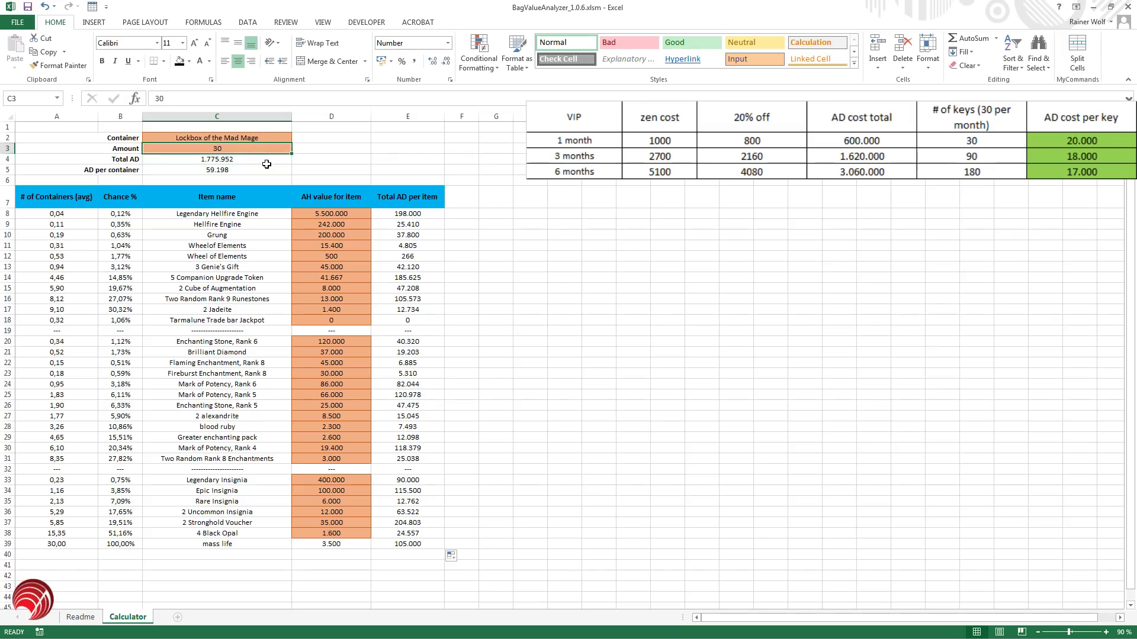
pyautogui.write('90')
pyautogui.press('Return')
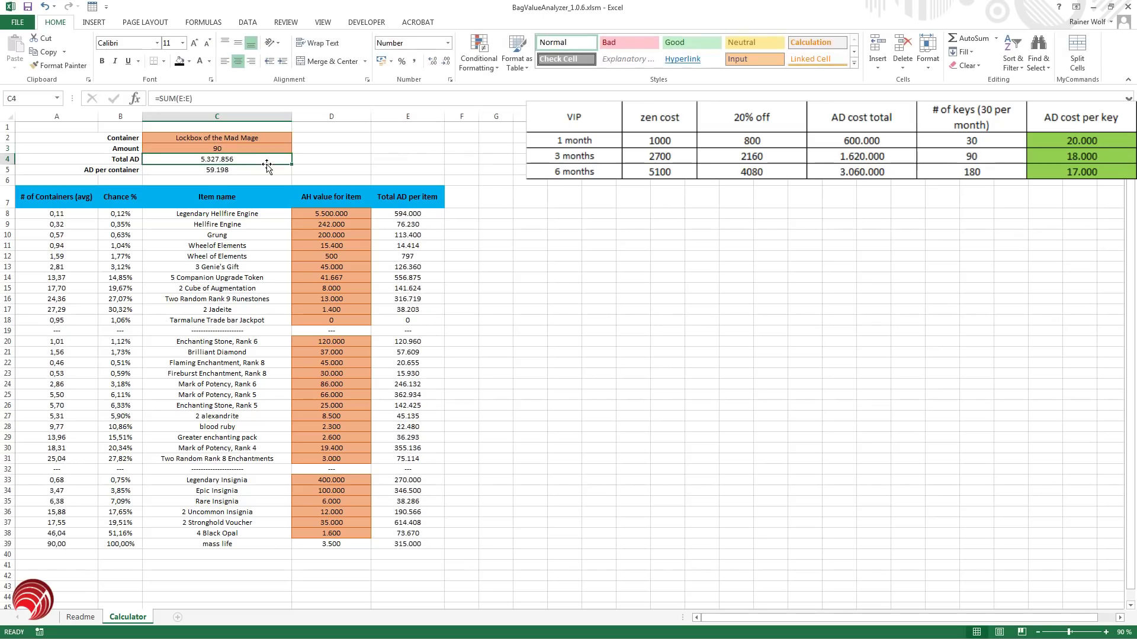
# Raise the Lockbox of the Mad Mage amount in C3 to 180 containers.
pyautogui.click(235, 149)
pyautogui.write('180')
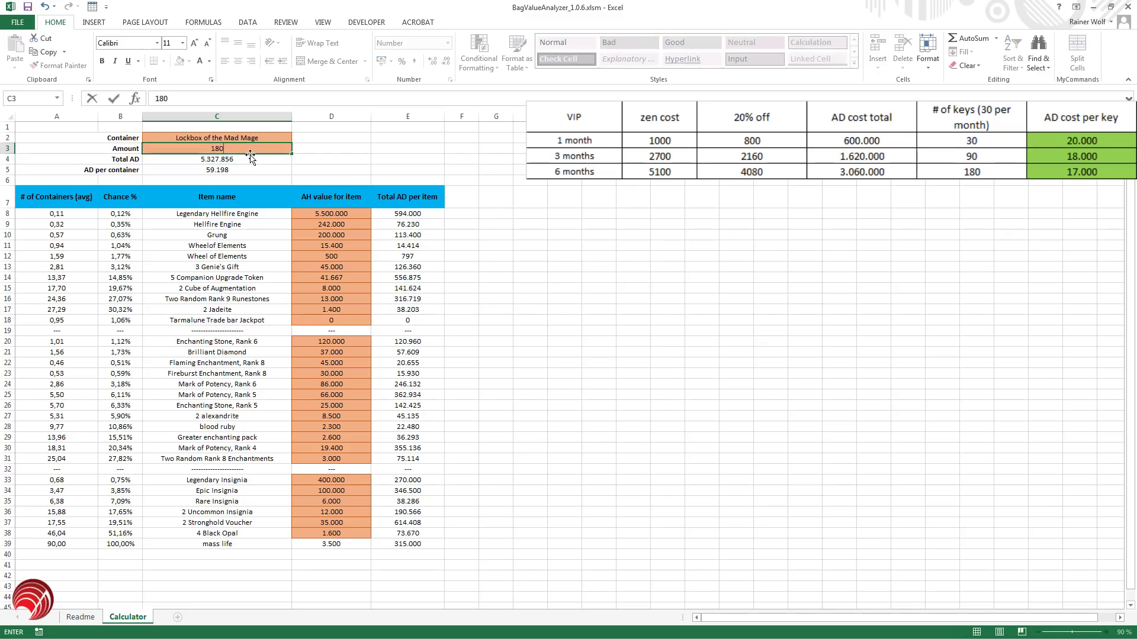
pyautogui.press('Return')
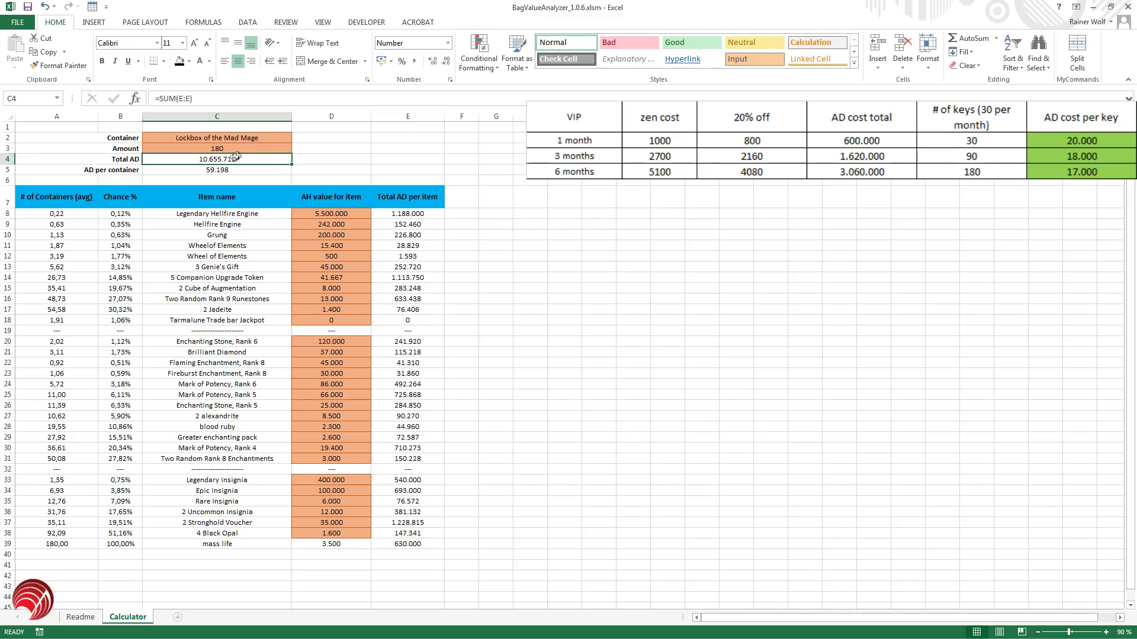
# Change the container in C2 to Acquired Treasures Lockbox (MOD15).
pyautogui.click(240, 139)
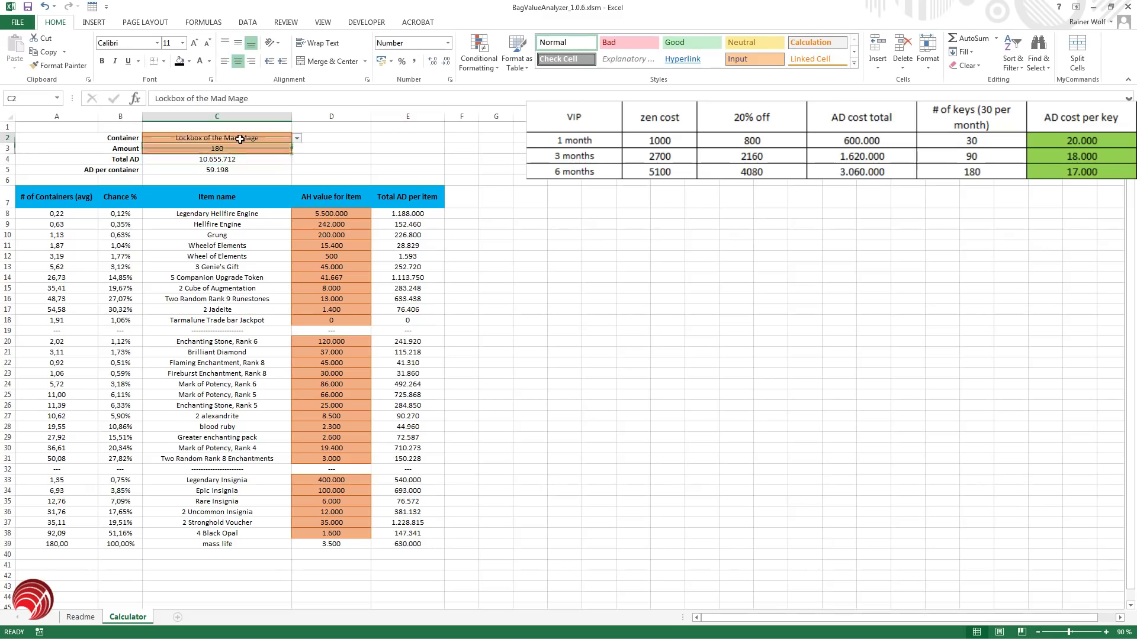
pyautogui.click(298, 140)
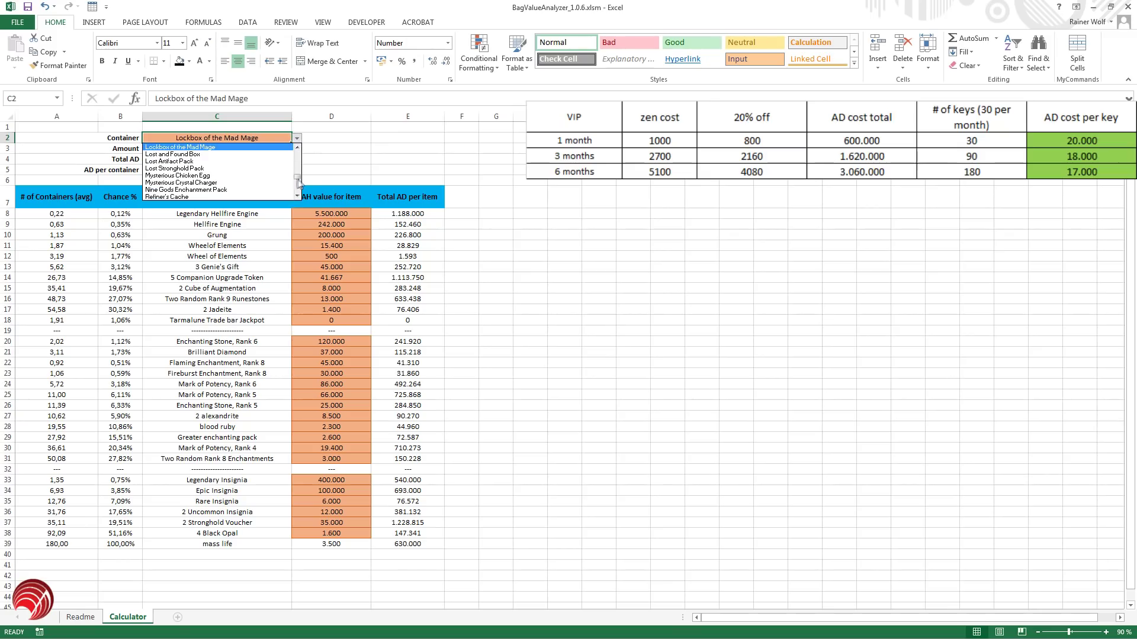
pyautogui.moveTo(298, 181); pyautogui.dragTo(298, 155)
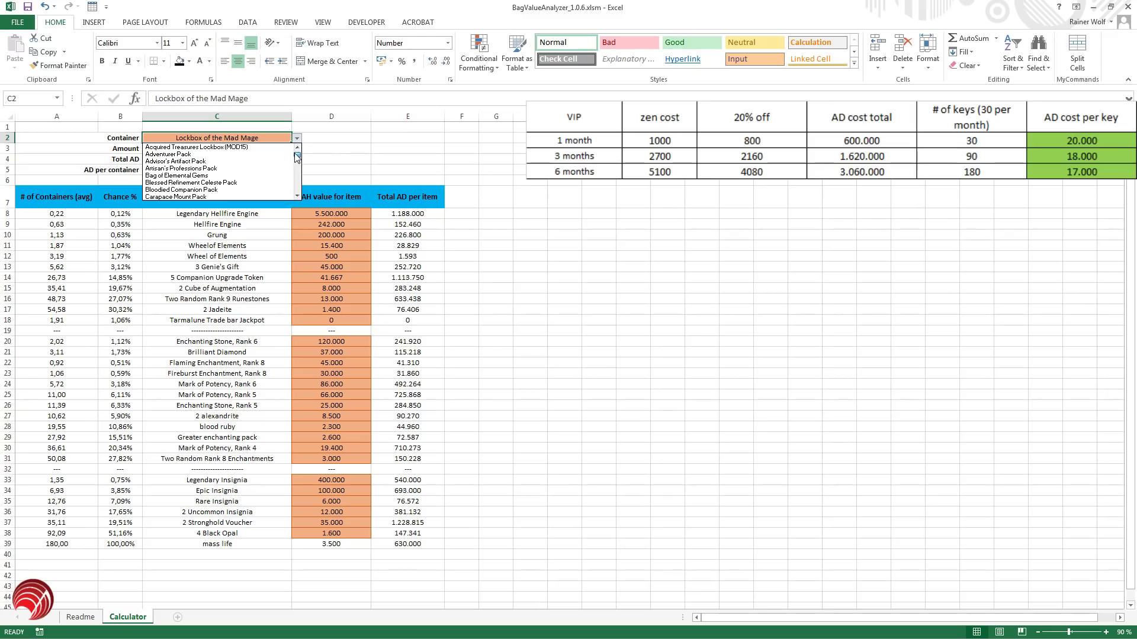
pyautogui.click(256, 147)
pyautogui.click(399, 153)
# Set the amount for the Acquired Treasures Lockbox (MOD15) to 30.
pyautogui.click(246, 150)
pyautogui.write('30')
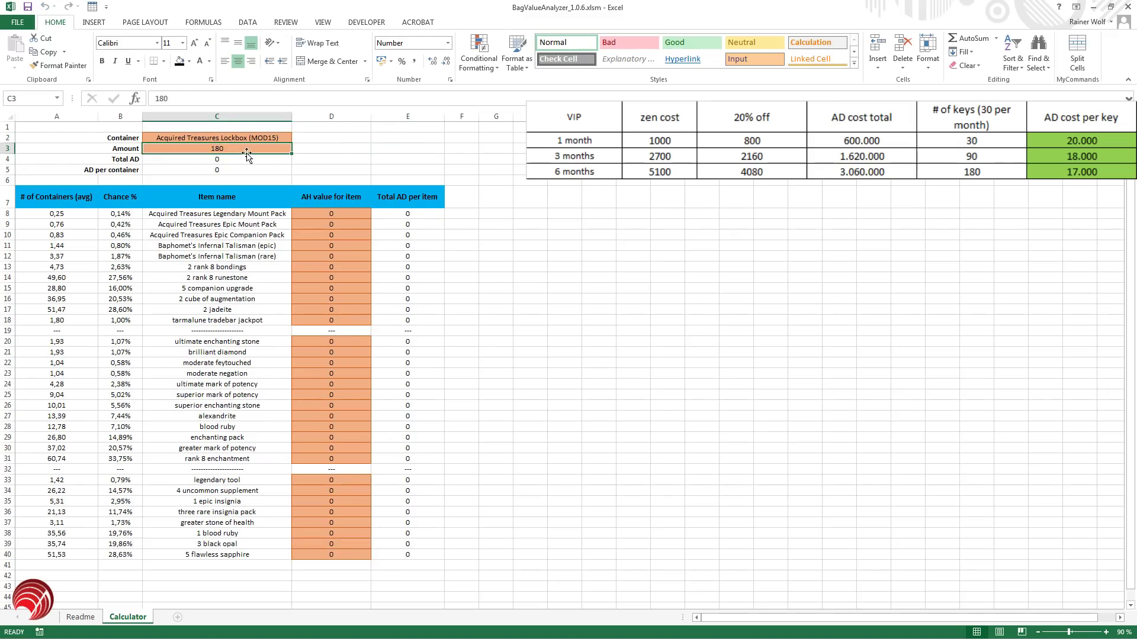
pyautogui.press('Return')
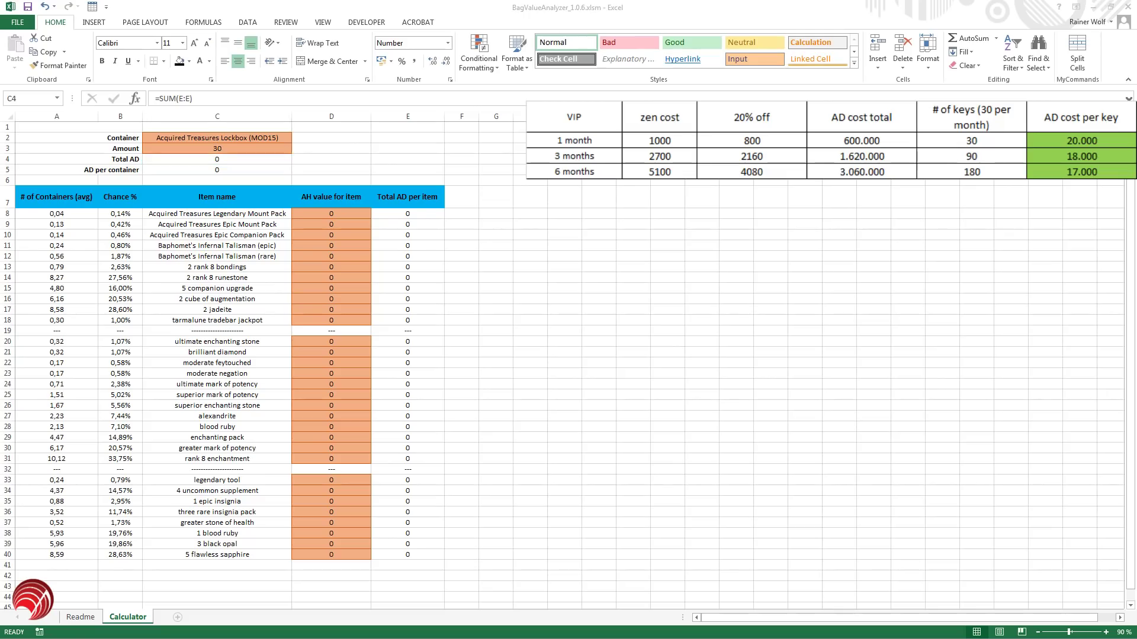
# Paste the copied mass life row into row 41 and extend the Total AD per item formula from E40 to it.
pyautogui.click(59, 566)
pyautogui.rightClick(67, 565)
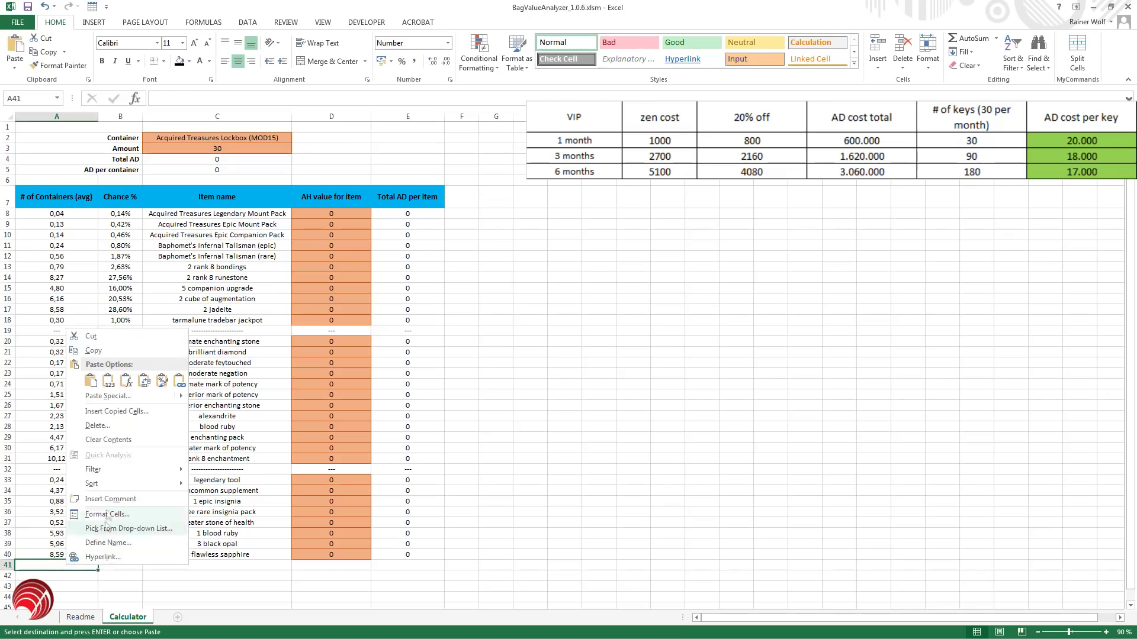
pyautogui.click(90, 381)
pyautogui.click(435, 555)
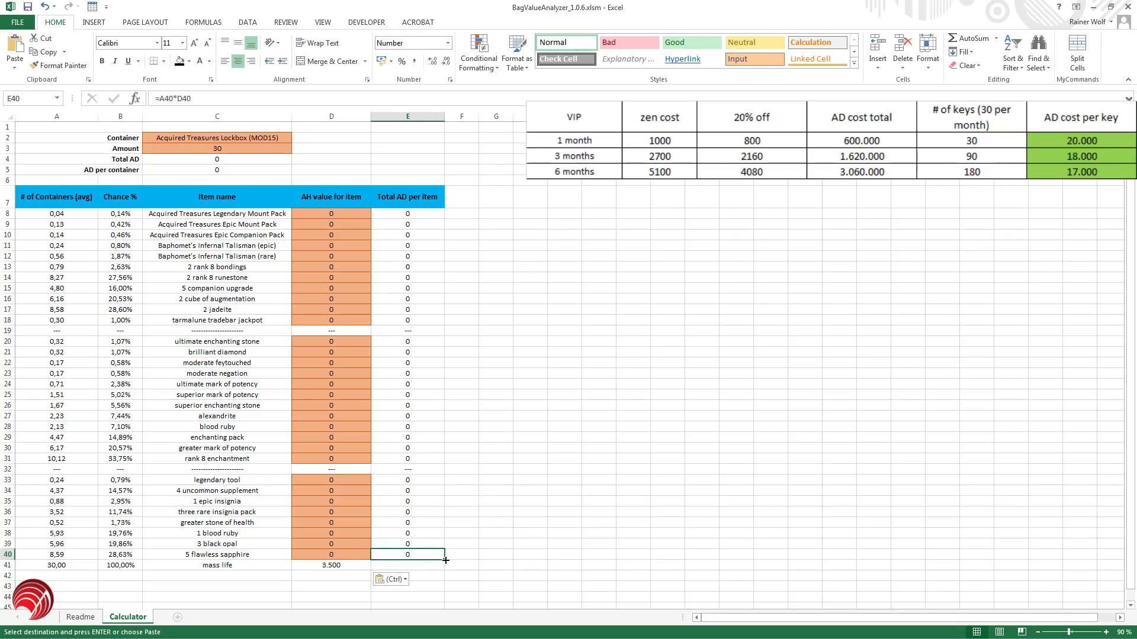
pyautogui.moveTo(445, 560); pyautogui.dragTo(445, 571)
# Copy the auction house values of the Acquired Treasures Lockbox items from the other open spreadsheet.
pyautogui.hotkey('alt', 'Tab')
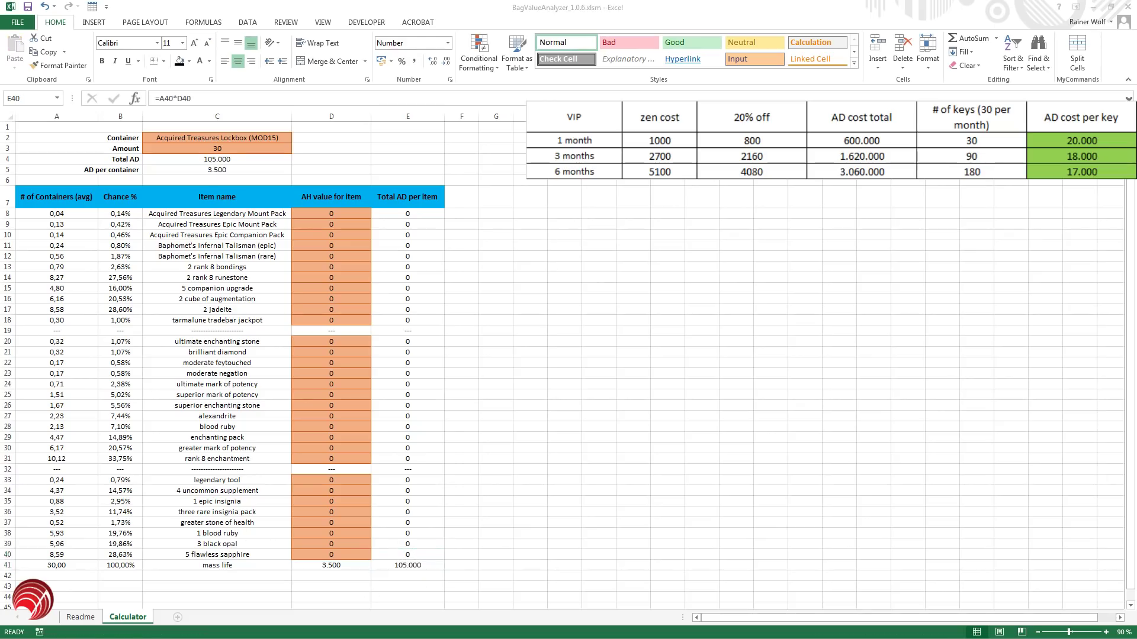
pyautogui.hotkey('alt', 'Tab')
pyautogui.hotkey('ctrl', 'c')
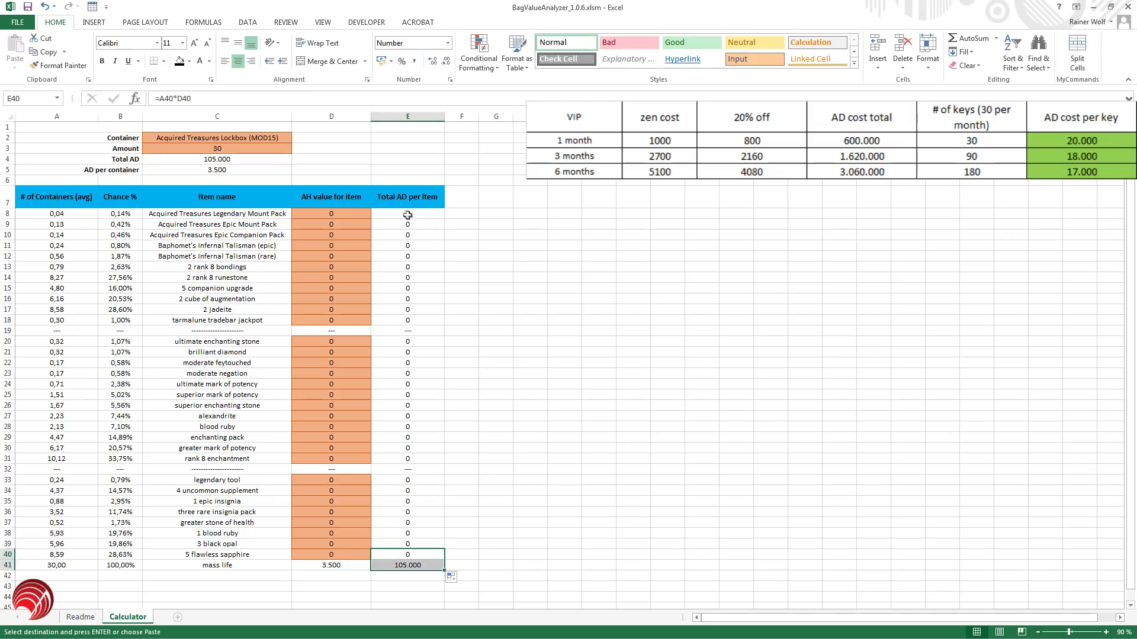
pyautogui.rightClick(407, 215)
pyautogui.click(448, 266)
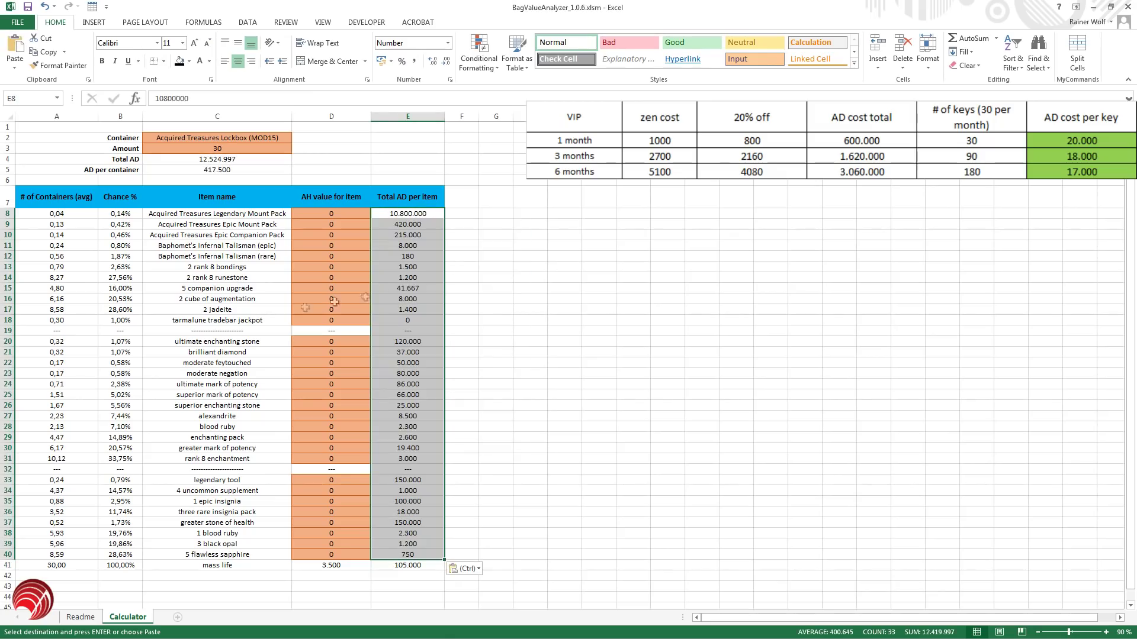
pyautogui.moveTo(198, 320); pyautogui.dragTo(386, 320)
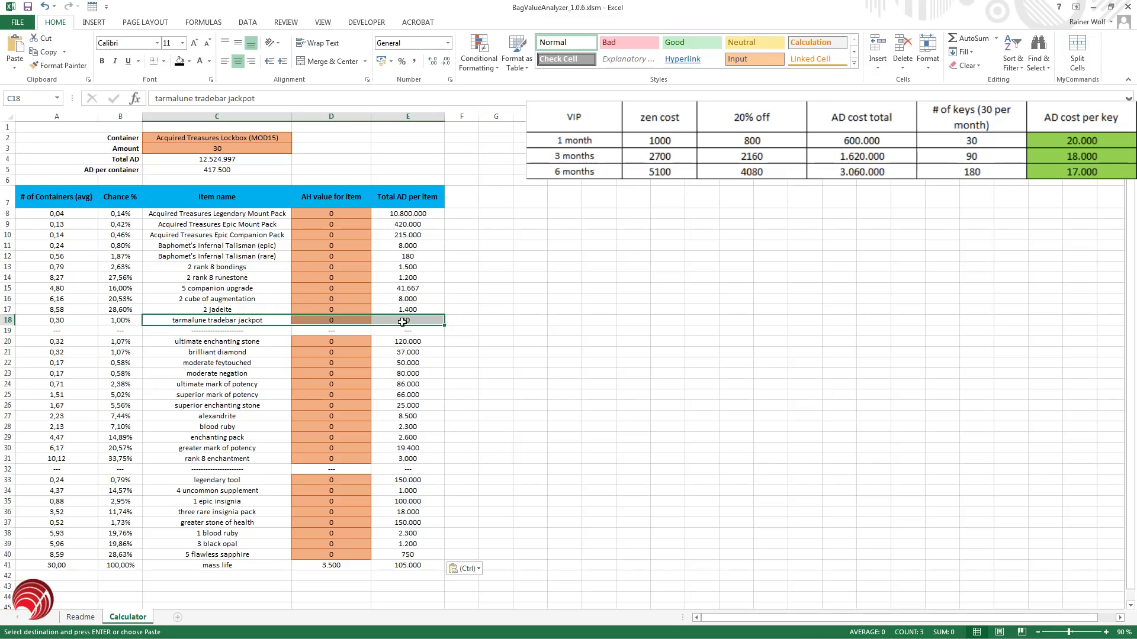
pyautogui.click(472, 321)
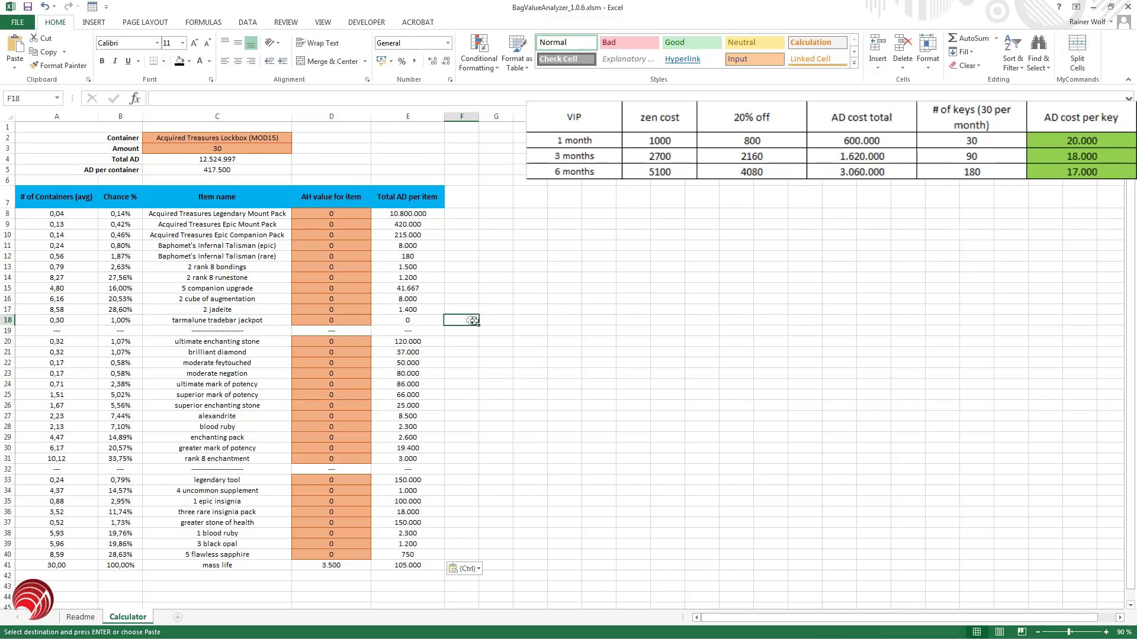
pyautogui.click(206, 148)
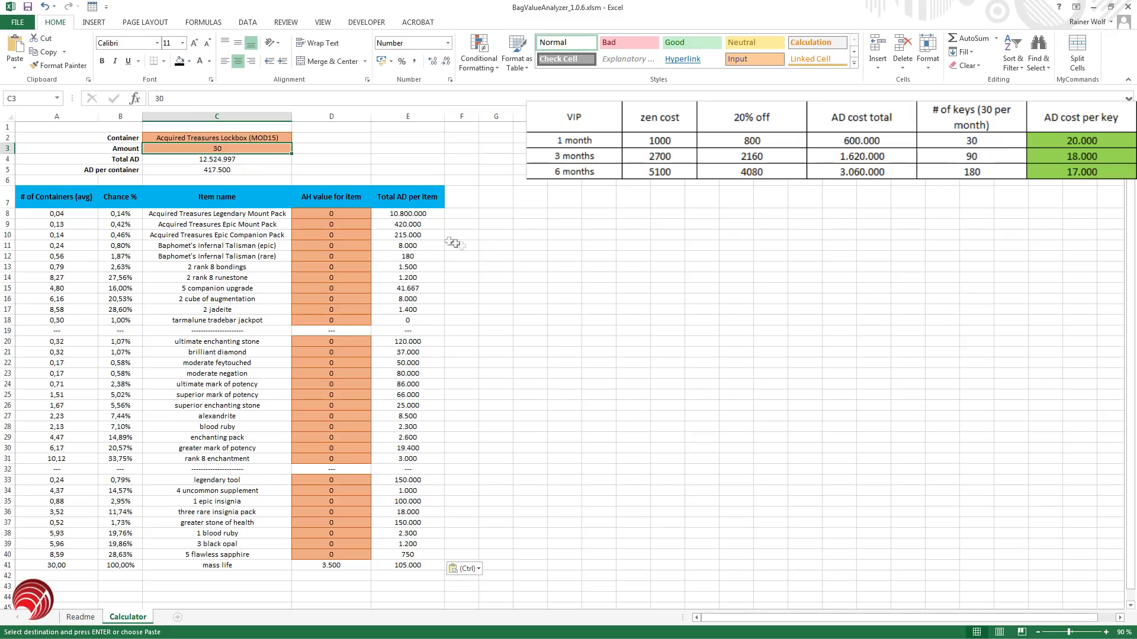
pyautogui.hotkey('ctrl', 'v')
# Paste the copied prices as values into the AH value for item column from D8, and check the AD per container.
pyautogui.rightClick(338, 213)
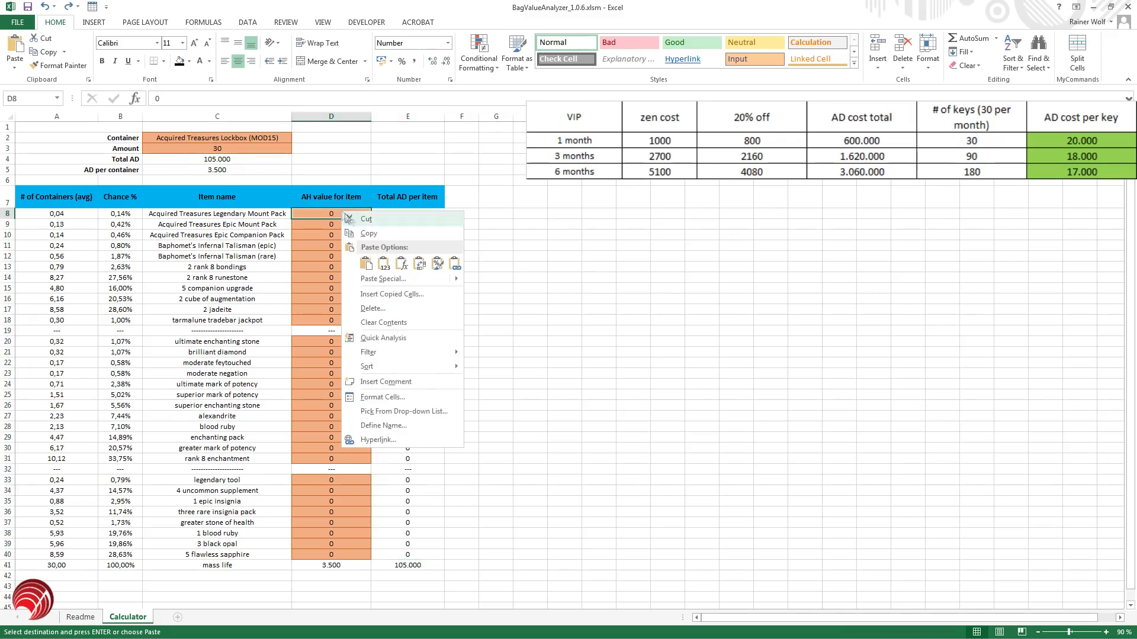
pyautogui.click(392, 261)
pyautogui.click(529, 265)
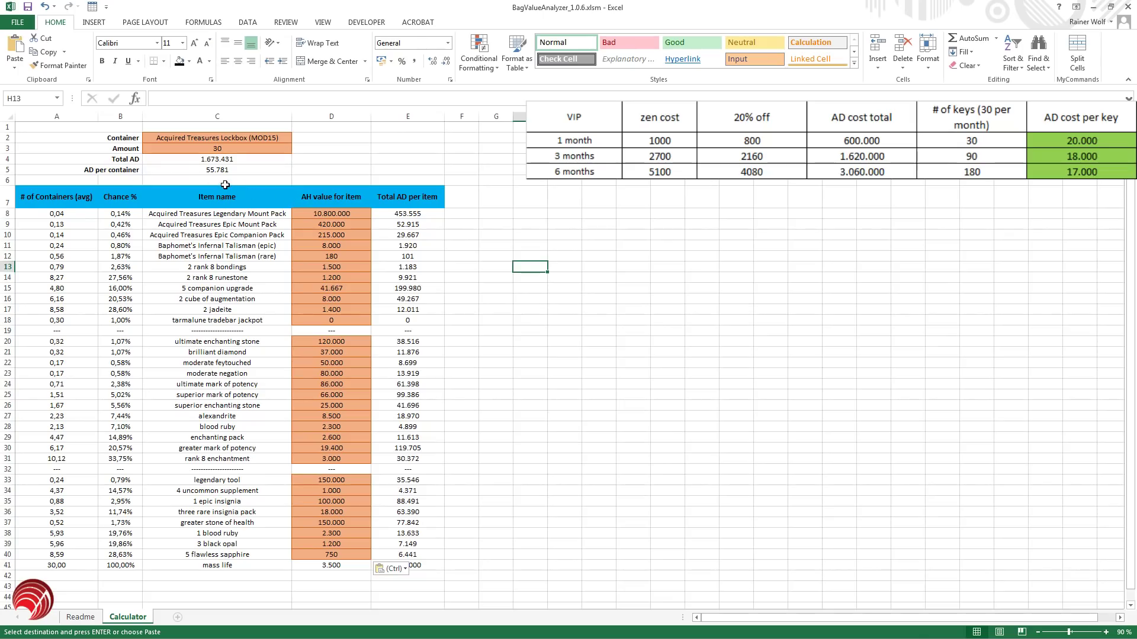
pyautogui.click(207, 171)
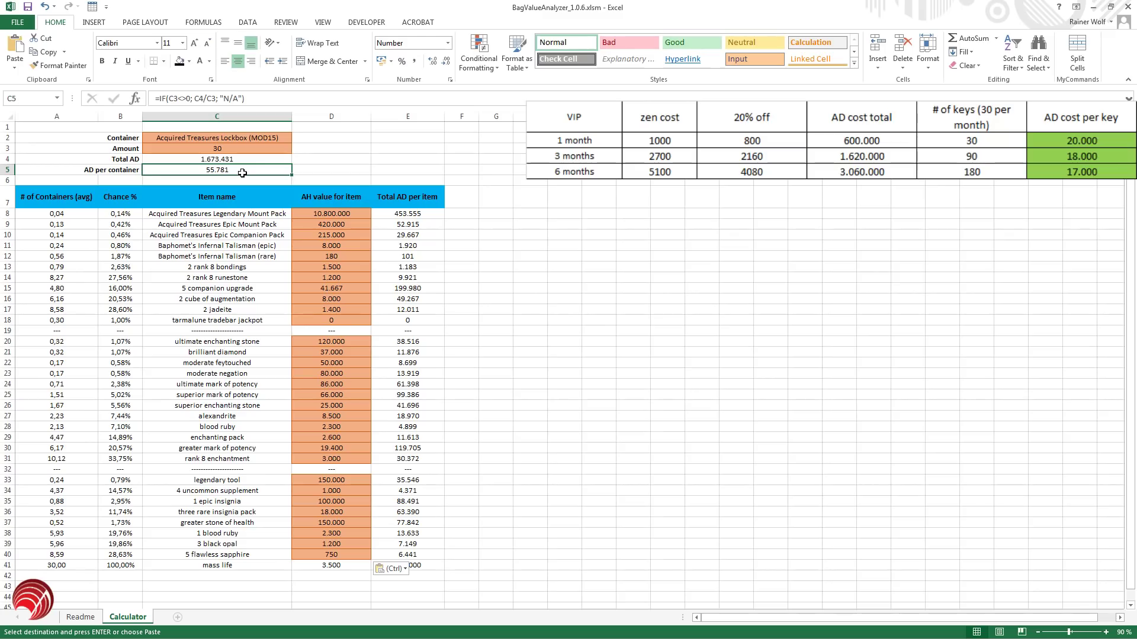
# Set the Acquired Treasures Lockbox amount in C3 to 90 containers.
pyautogui.click(238, 149)
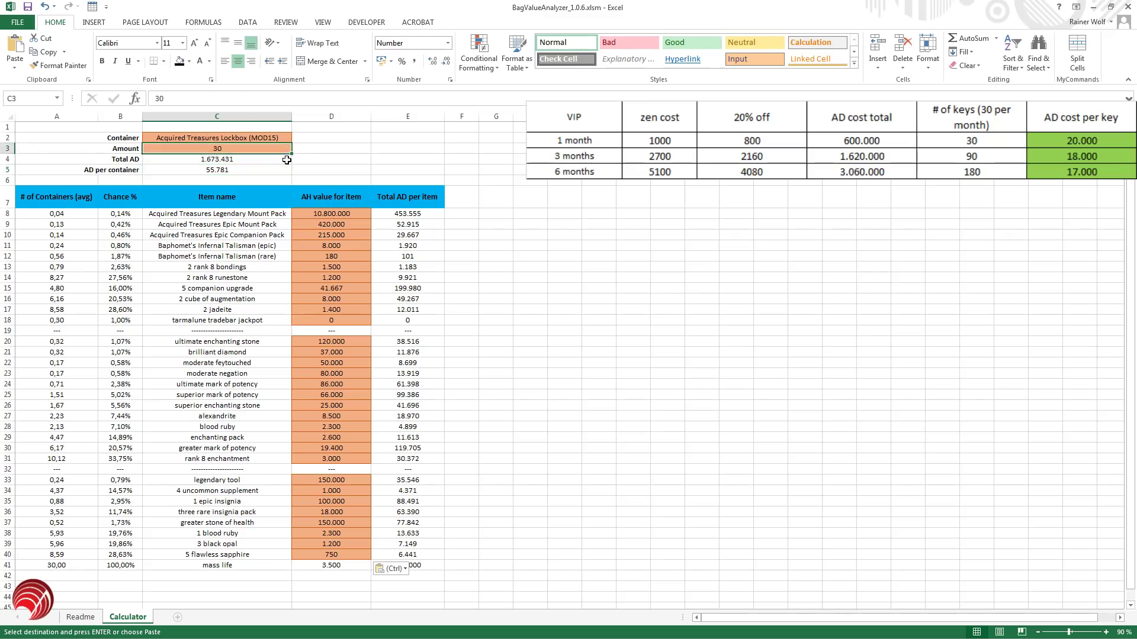
pyautogui.write('90')
pyautogui.press('Return')
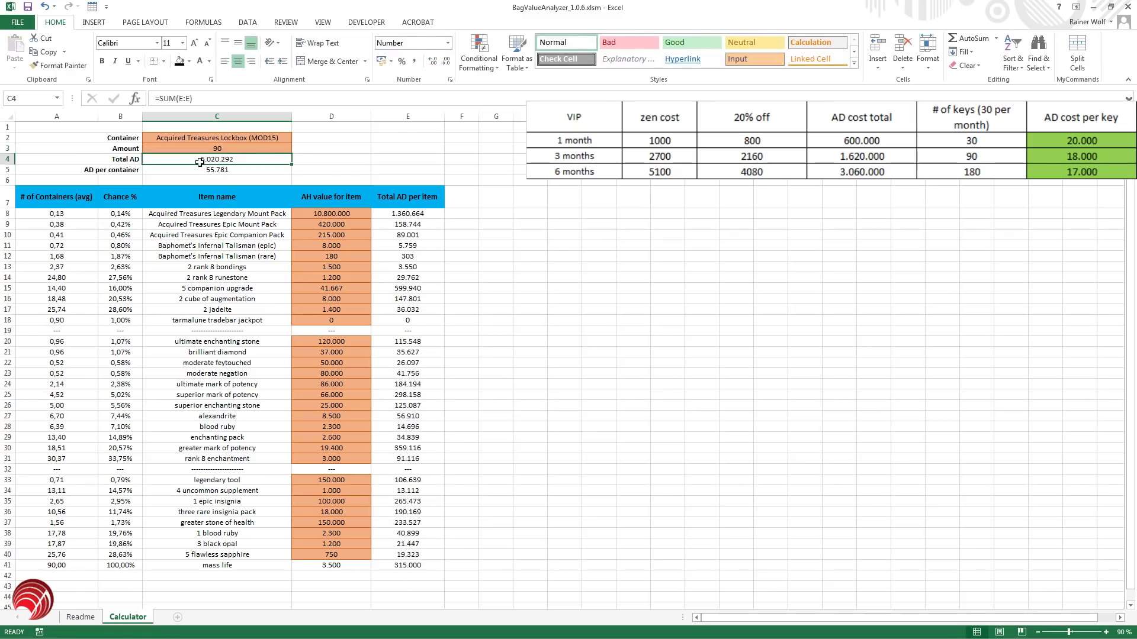
# Raise the Acquired Treasures Lockbox amount in C3 to 180 containers.
pyautogui.click(249, 149)
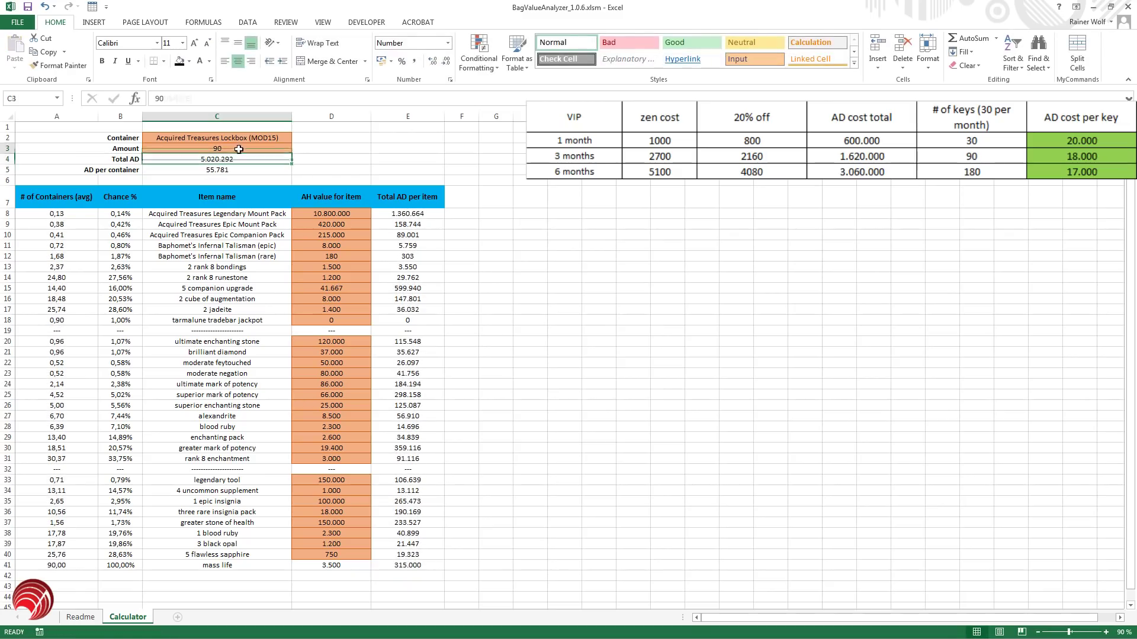
pyautogui.write('180')
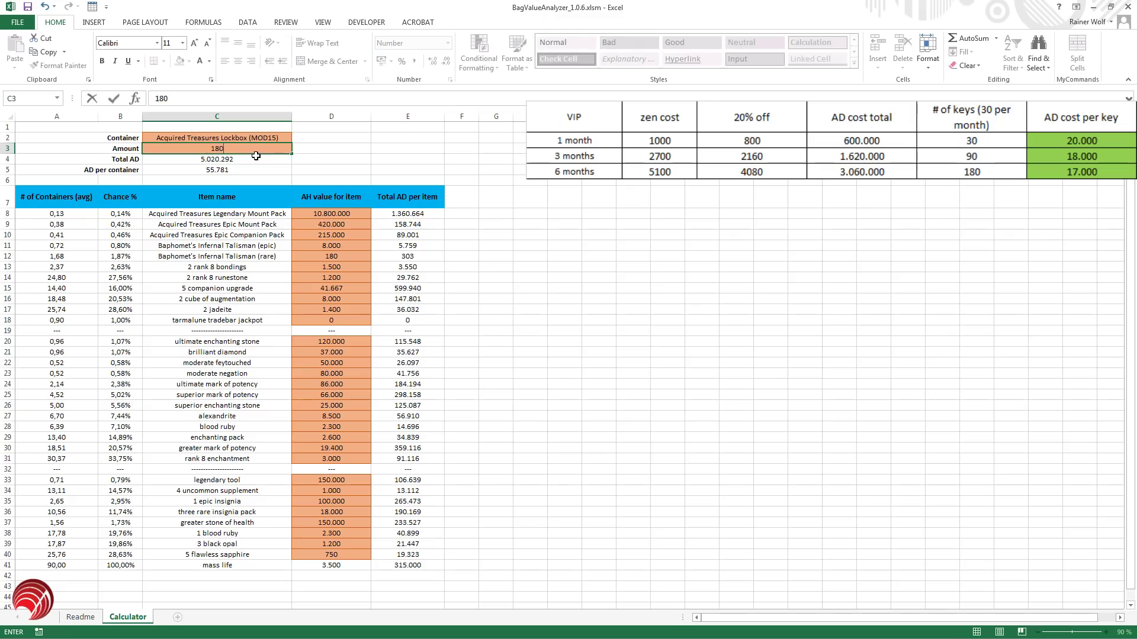
pyautogui.press('Return')
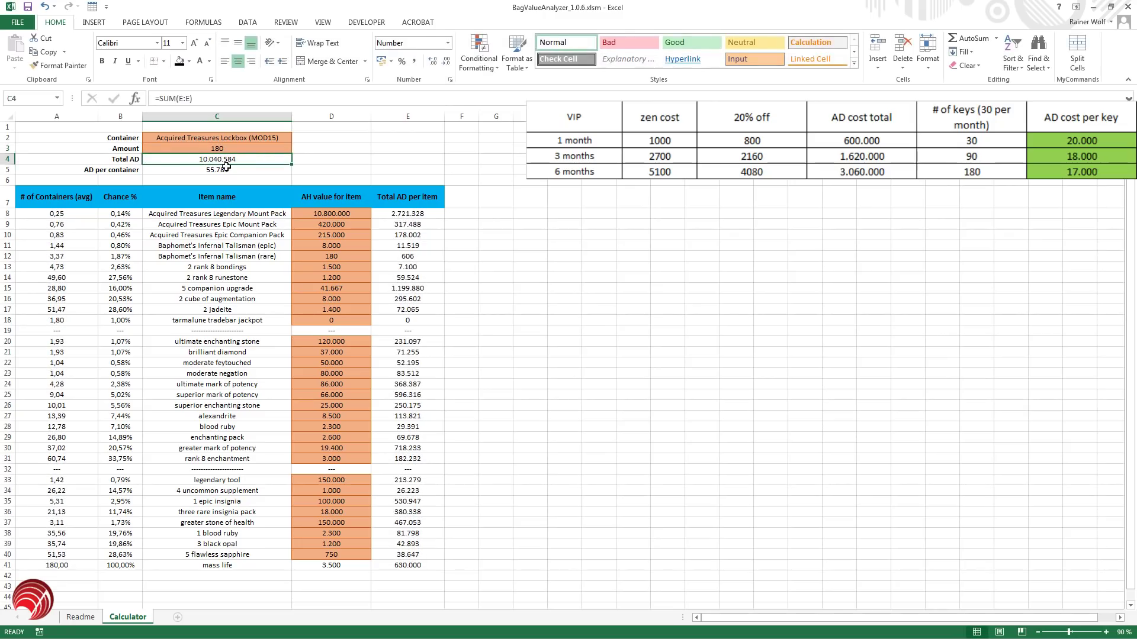
# Set the Acquired Treasures Lockbox amount in C3 to 1 and check its AD per container.
pyautogui.click(229, 149)
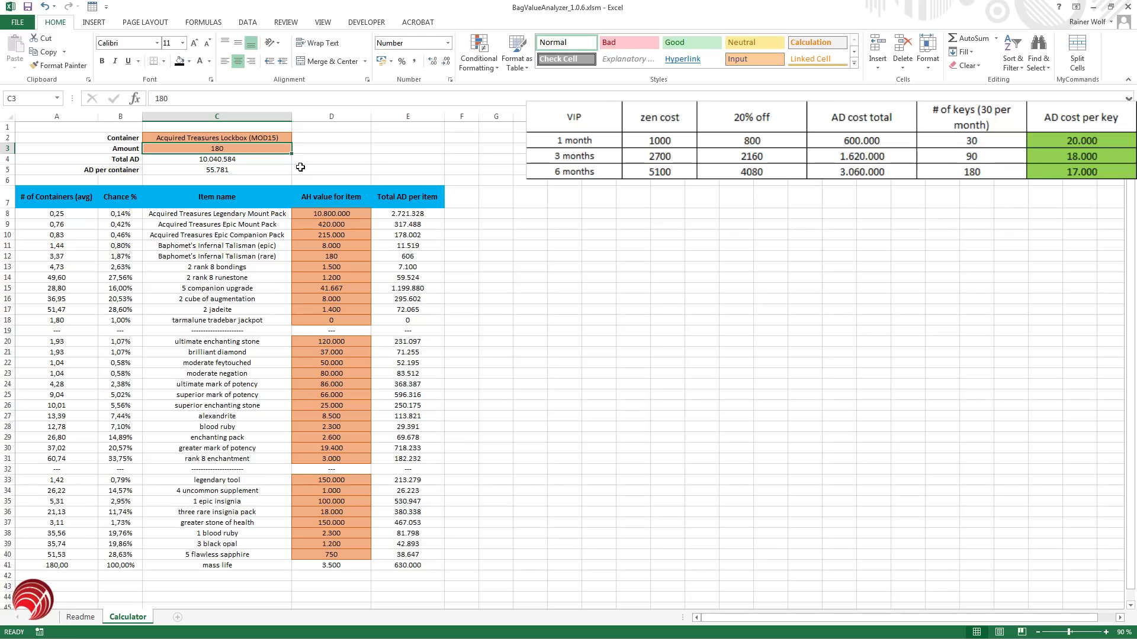
pyautogui.write('1')
pyautogui.press('Return')
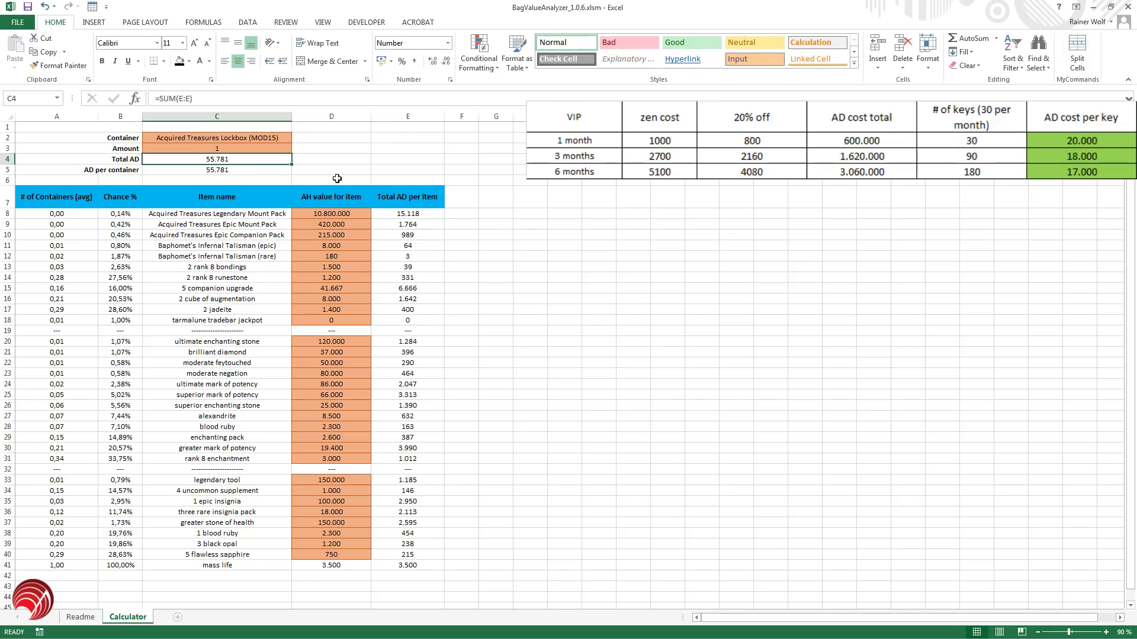
pyautogui.press('Down')
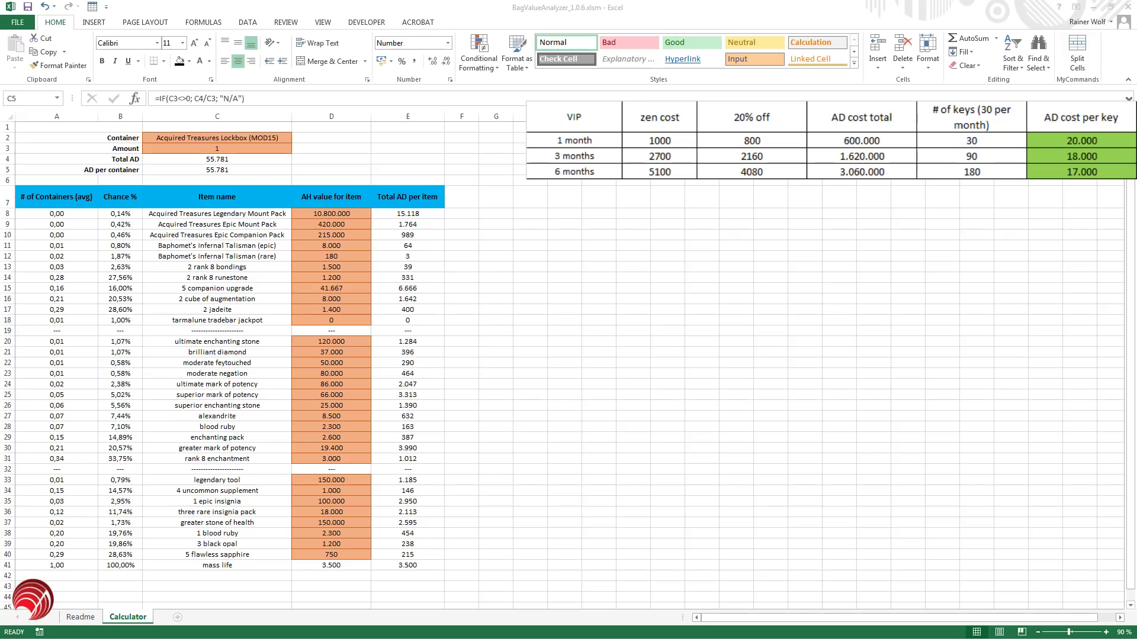
pyautogui.click(231, 172)
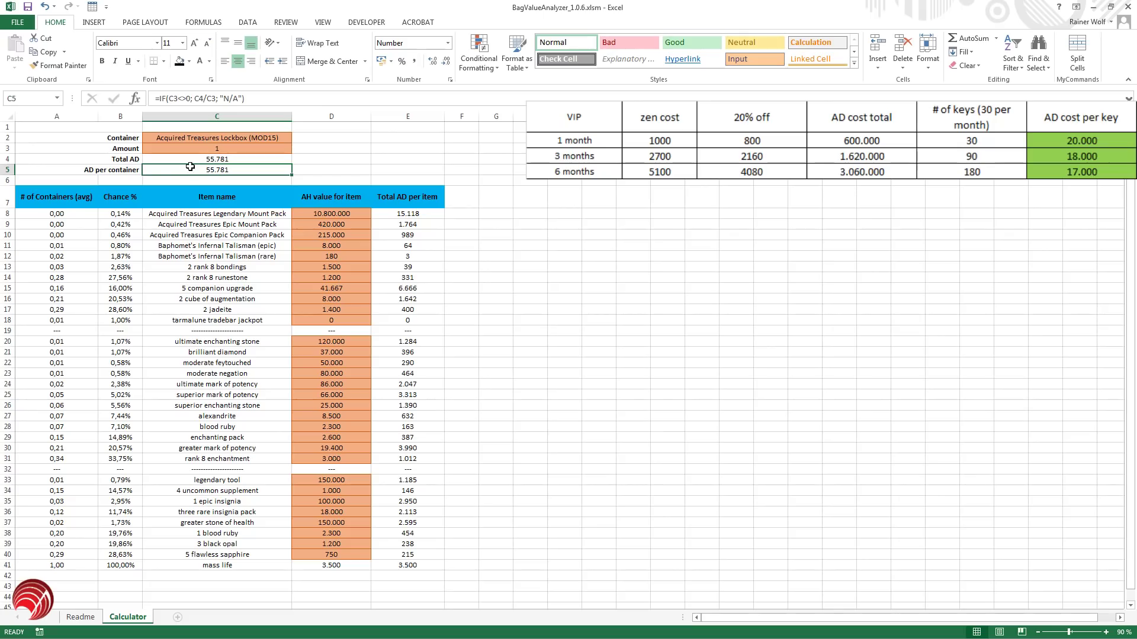
# Change the container in C2 to Undying Lockbox and set its amount to 30.
pyautogui.click(282, 137)
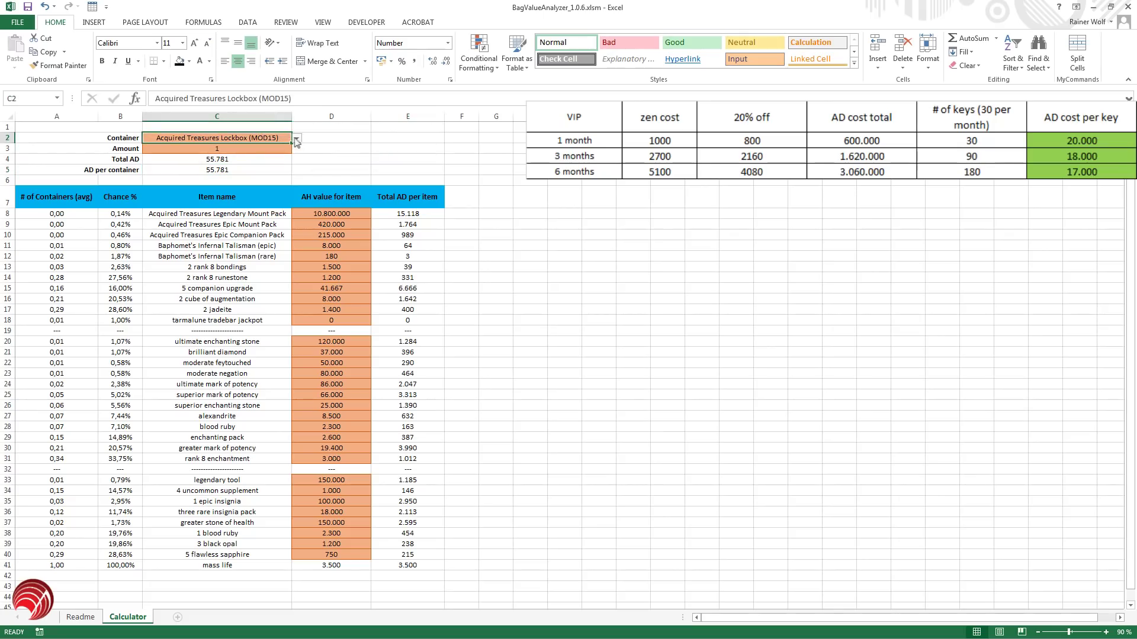
pyautogui.click(297, 138)
pyautogui.scroll(-1, 299, 163)
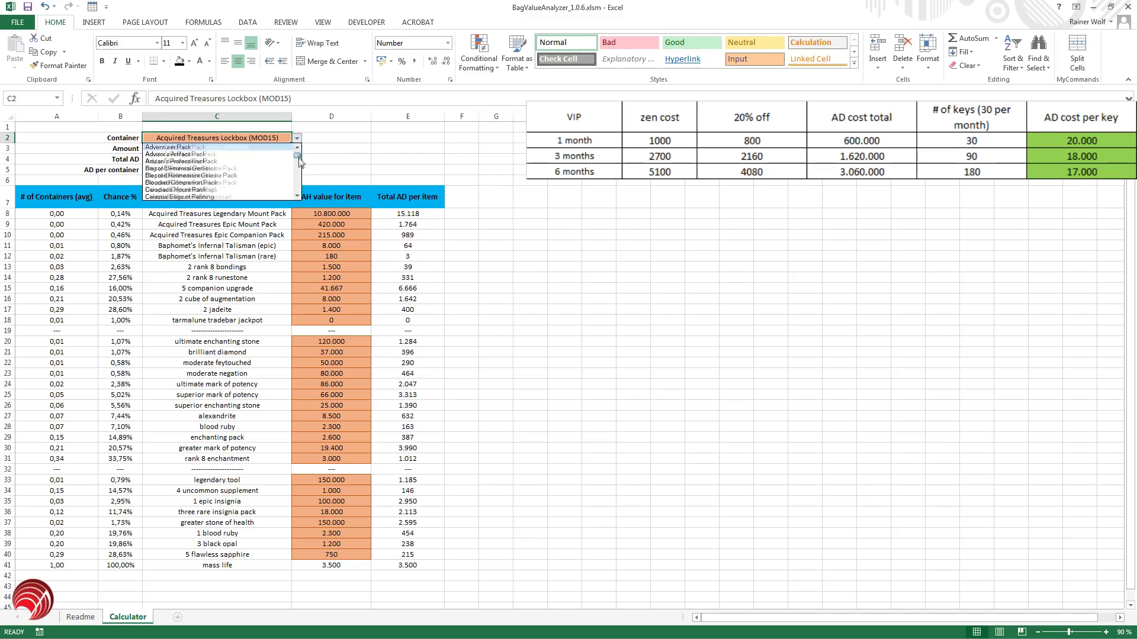
pyautogui.moveTo(299, 163); pyautogui.dragTo(298, 186)
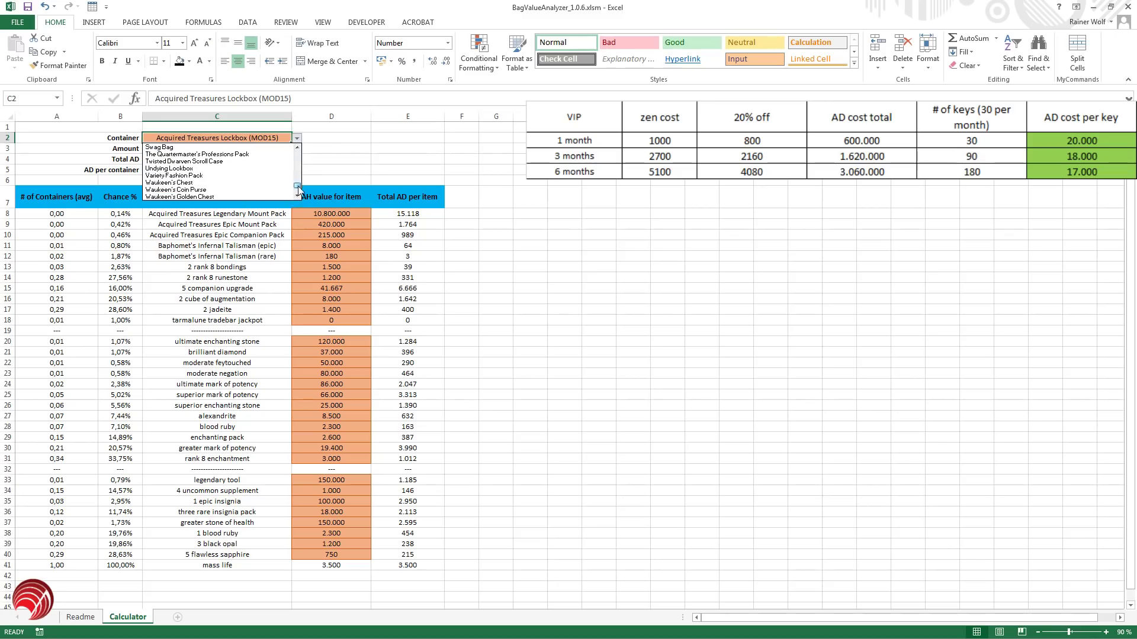
pyautogui.click(222, 169)
pyautogui.click(226, 148)
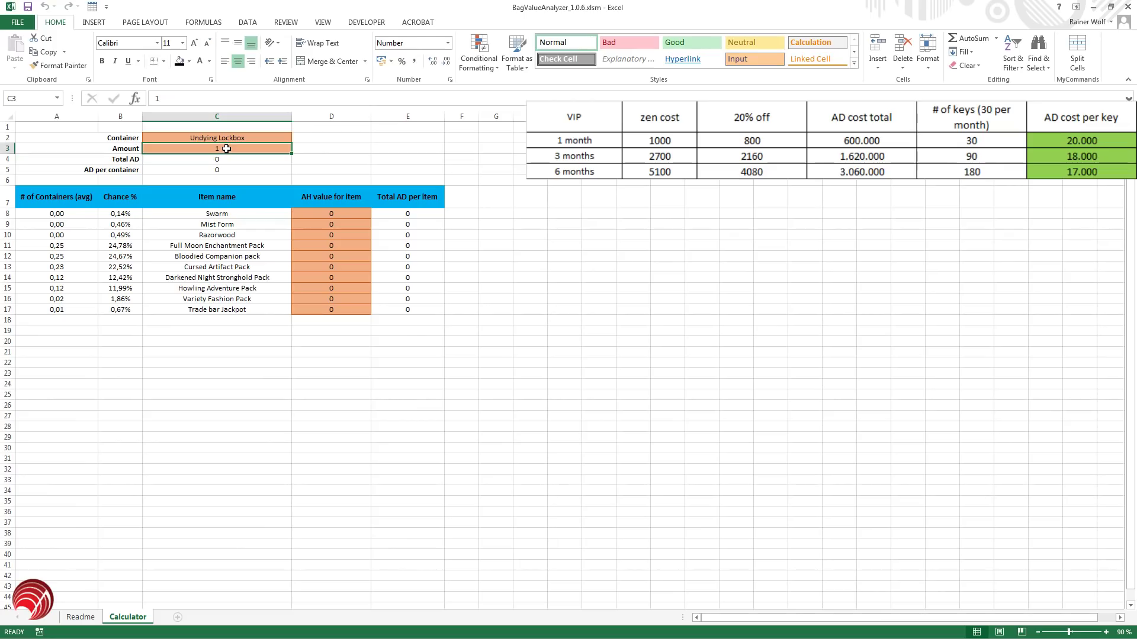
pyautogui.write('30')
pyautogui.press('Return')
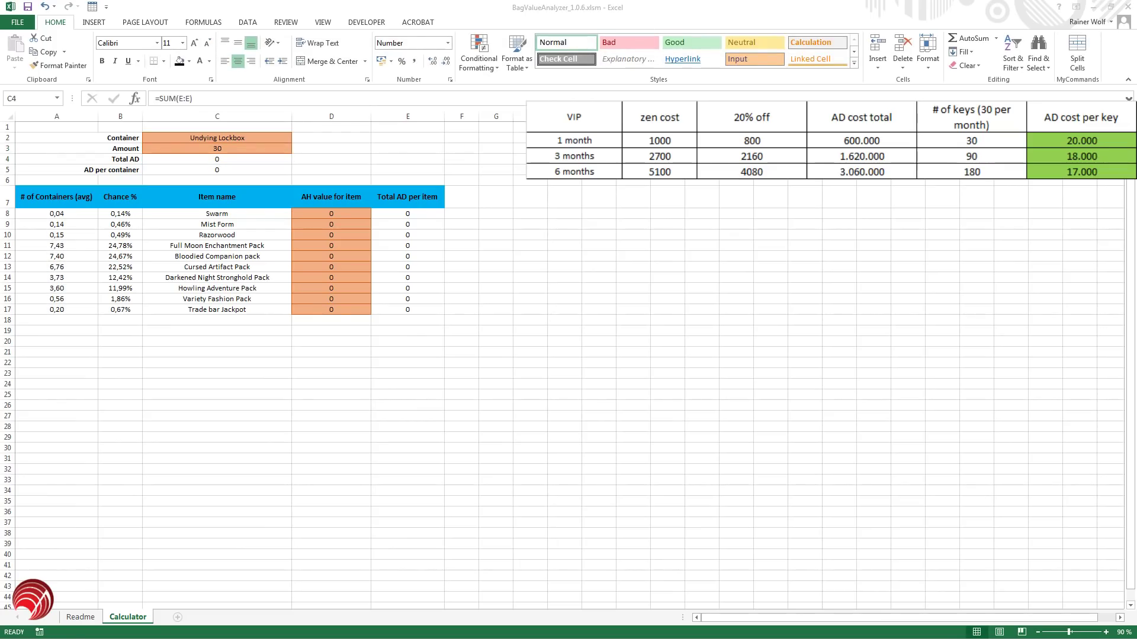
# Copy the mass life row from the other open spreadsheet and paste it into row 18 with its formula linked to the amount.
pyautogui.hotkey('ctrl', 'c')
pyautogui.click(66, 320)
pyautogui.rightClick(62, 320)
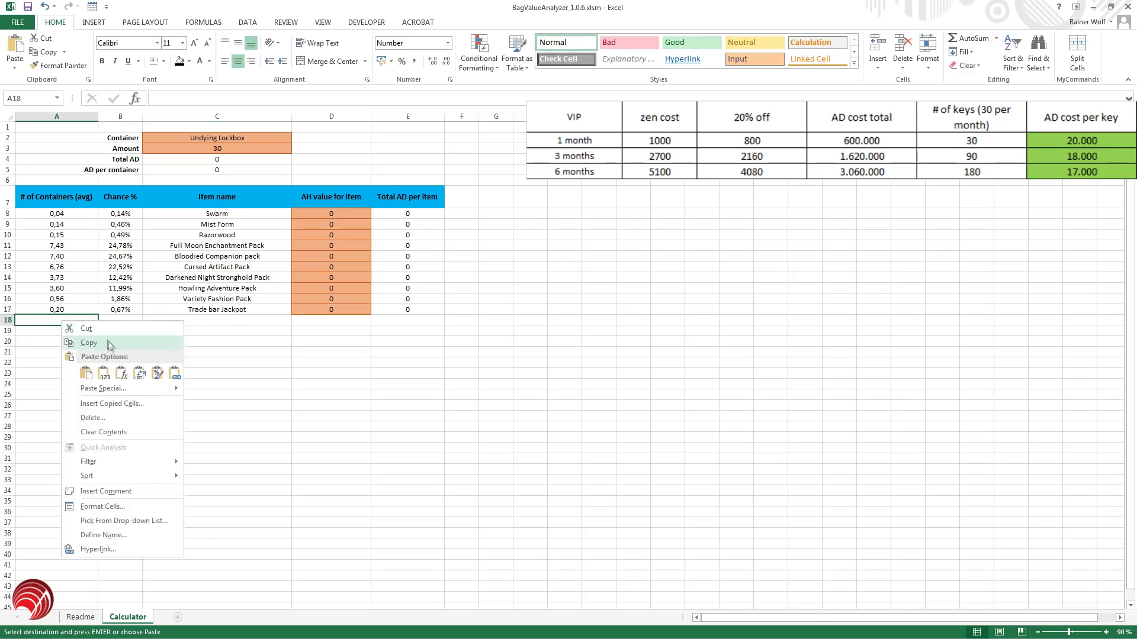
pyautogui.click(104, 373)
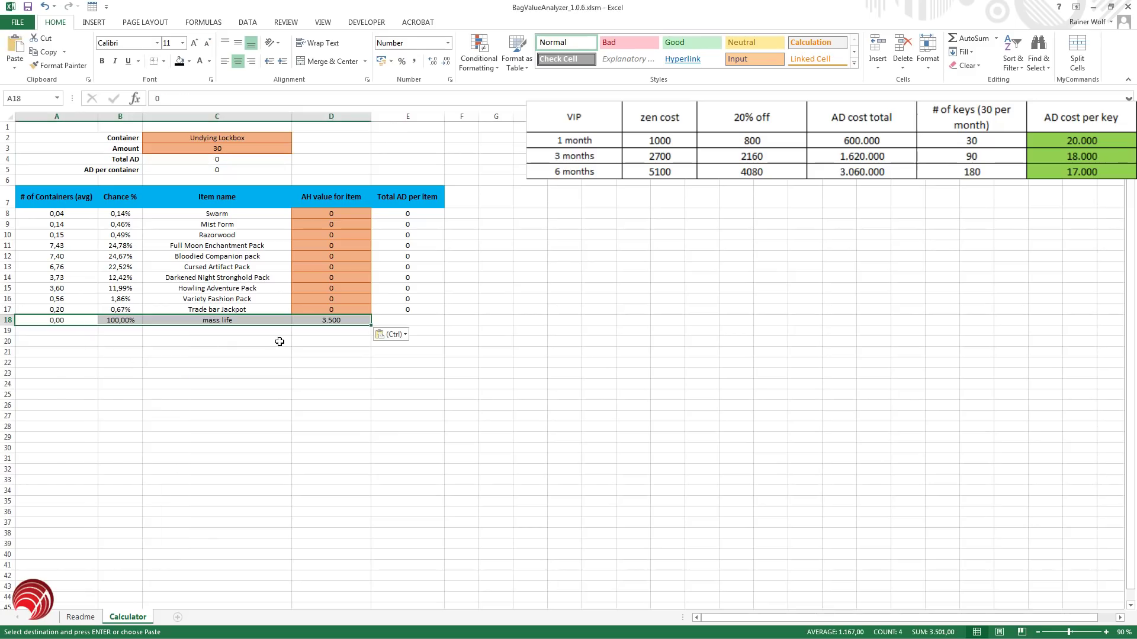
pyautogui.click(54, 321)
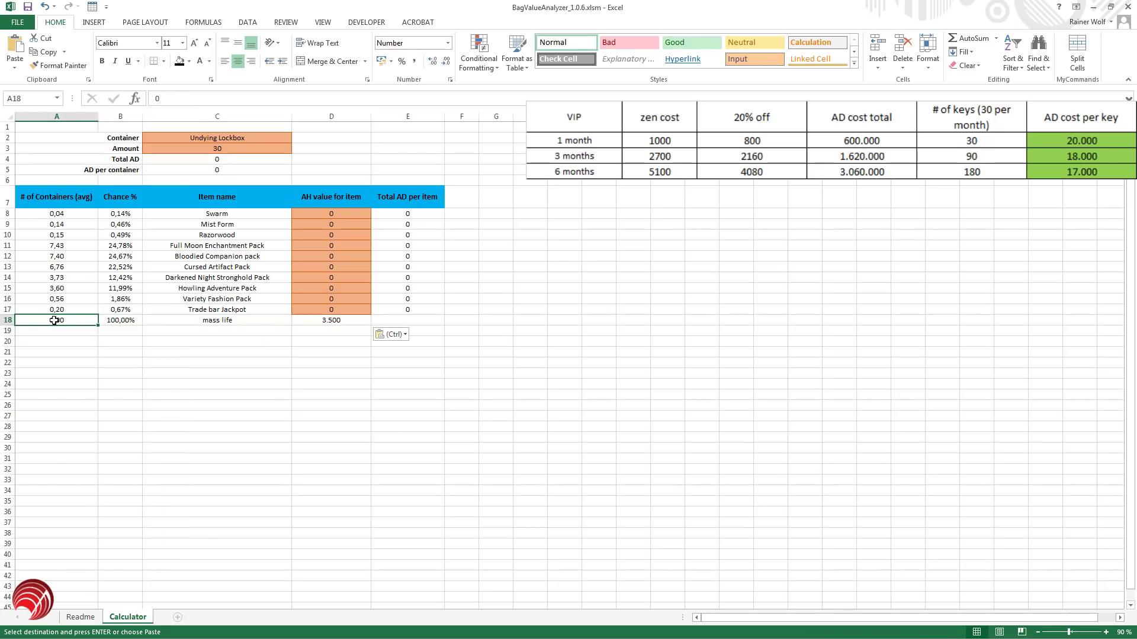
pyautogui.rightClick(54, 320)
pyautogui.click(80, 372)
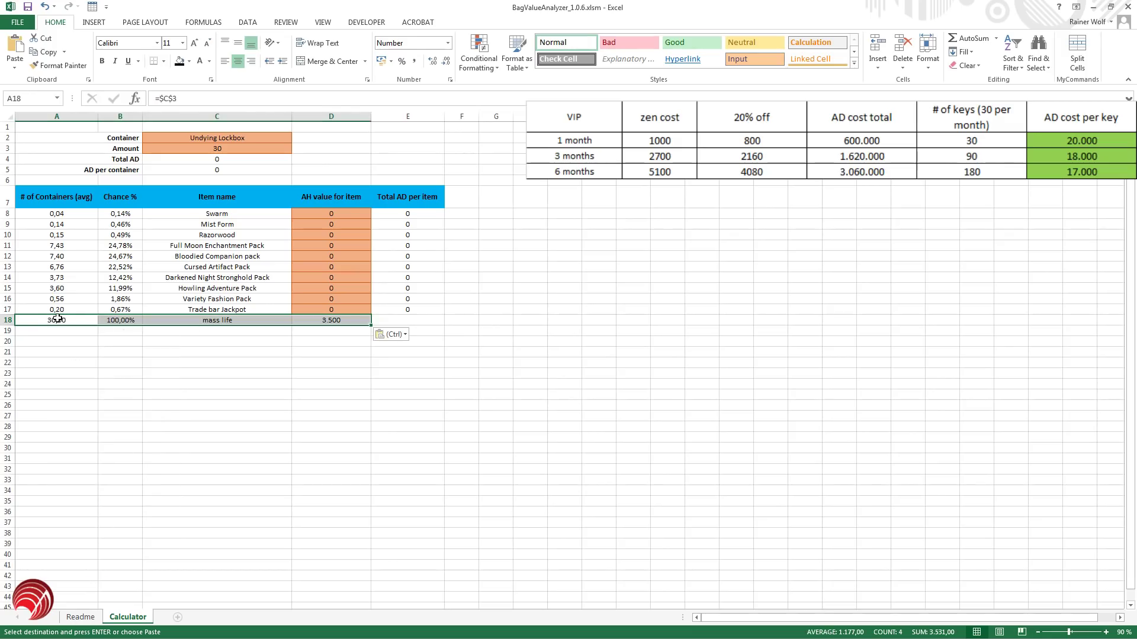
# Extend the Total AD per item formula from E17 to the mass life row in E18.
pyautogui.click(408, 322)
pyautogui.click(435, 310)
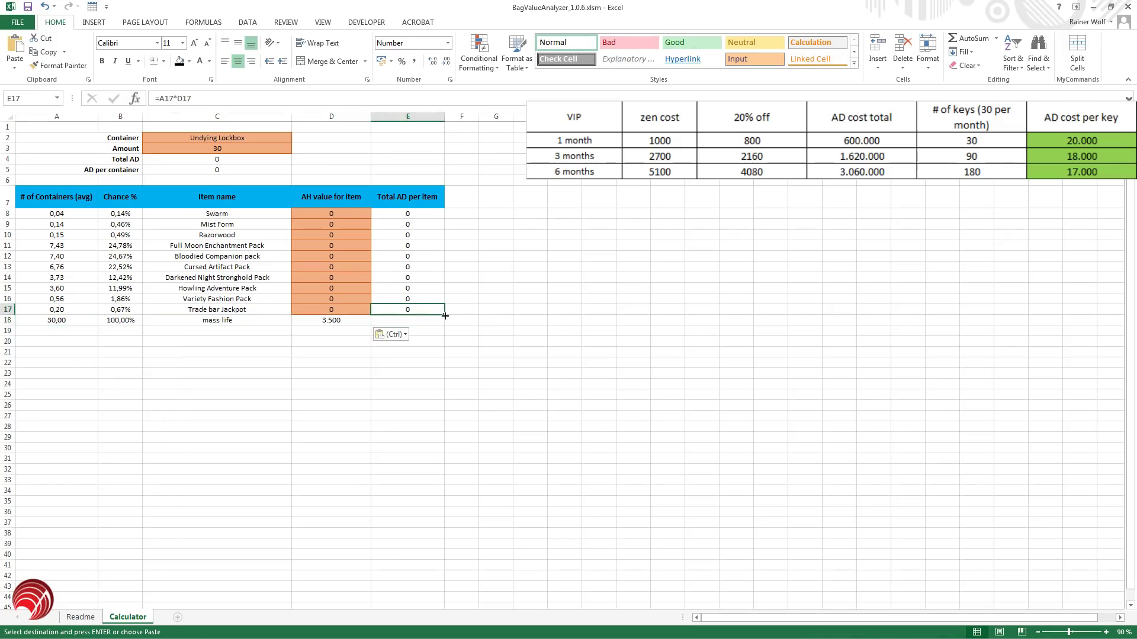
pyautogui.moveTo(445, 315); pyautogui.dragTo(445, 325)
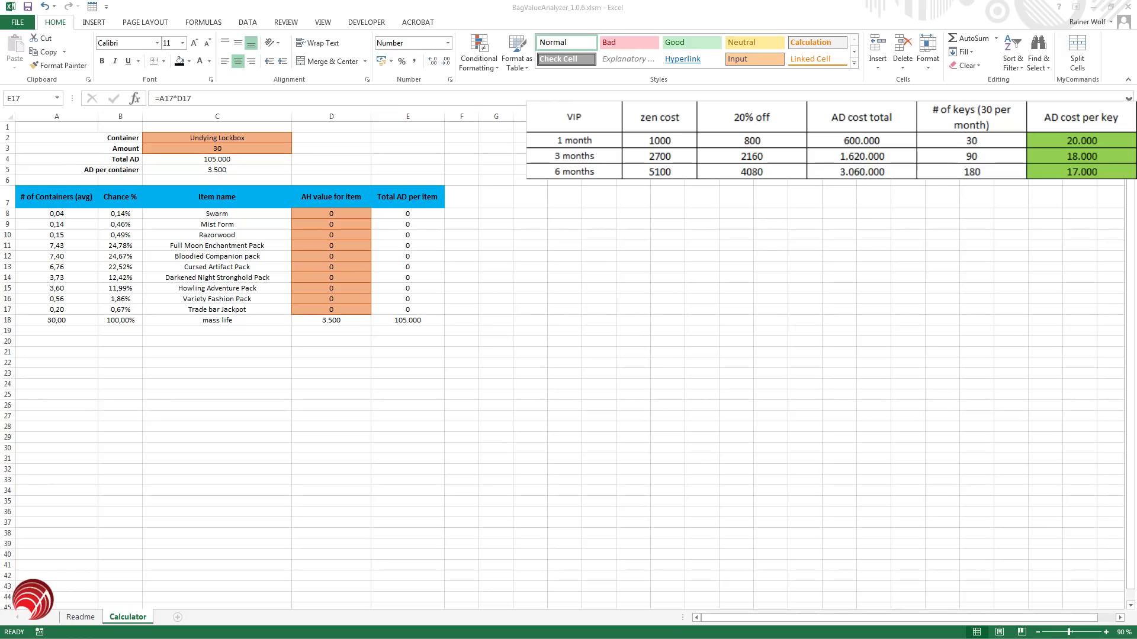
# Copy the Undying Lockbox item prices from the other open spreadsheet and paste them as values into the AH value column from D8.
pyautogui.hotkey('ctrl', 'c')
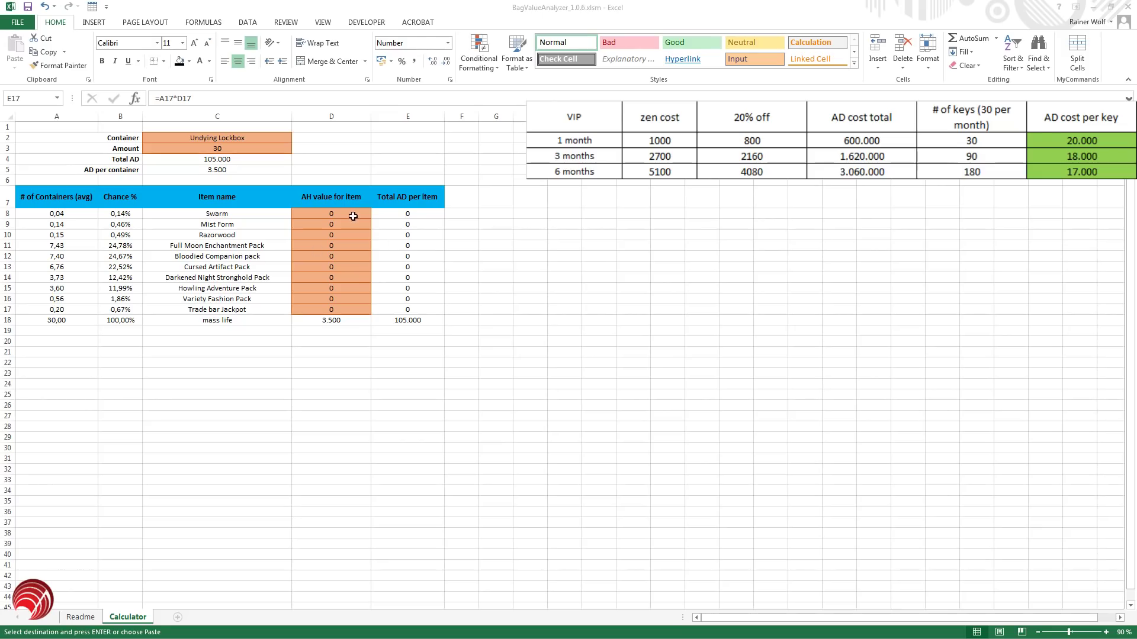
pyautogui.click(348, 215)
pyautogui.rightClick(349, 216)
pyautogui.click(392, 268)
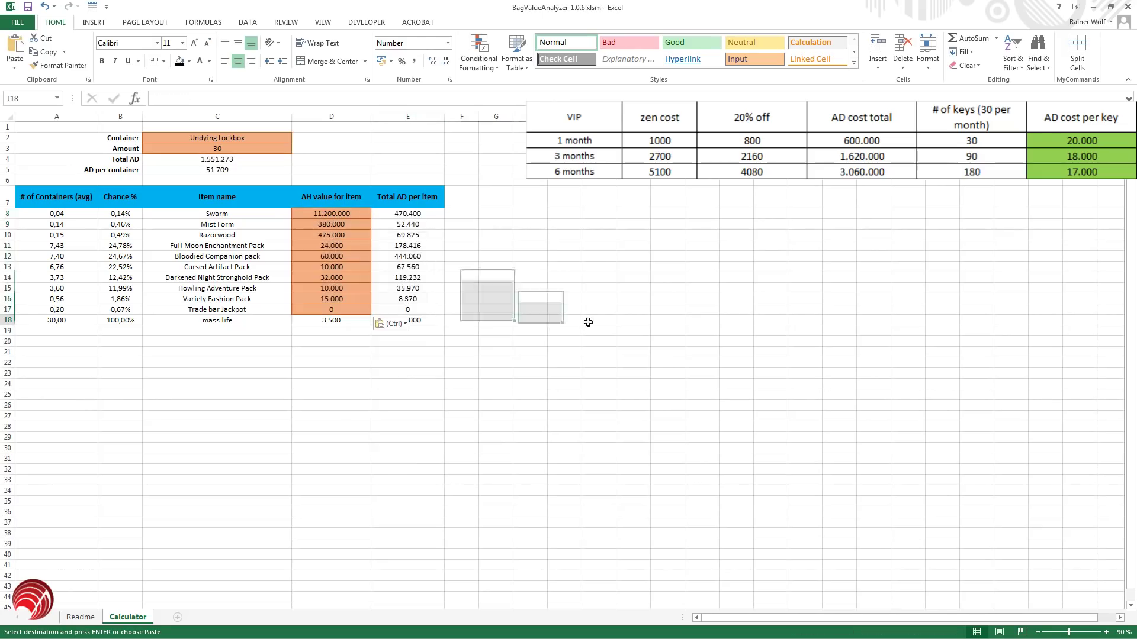
pyautogui.click(599, 320)
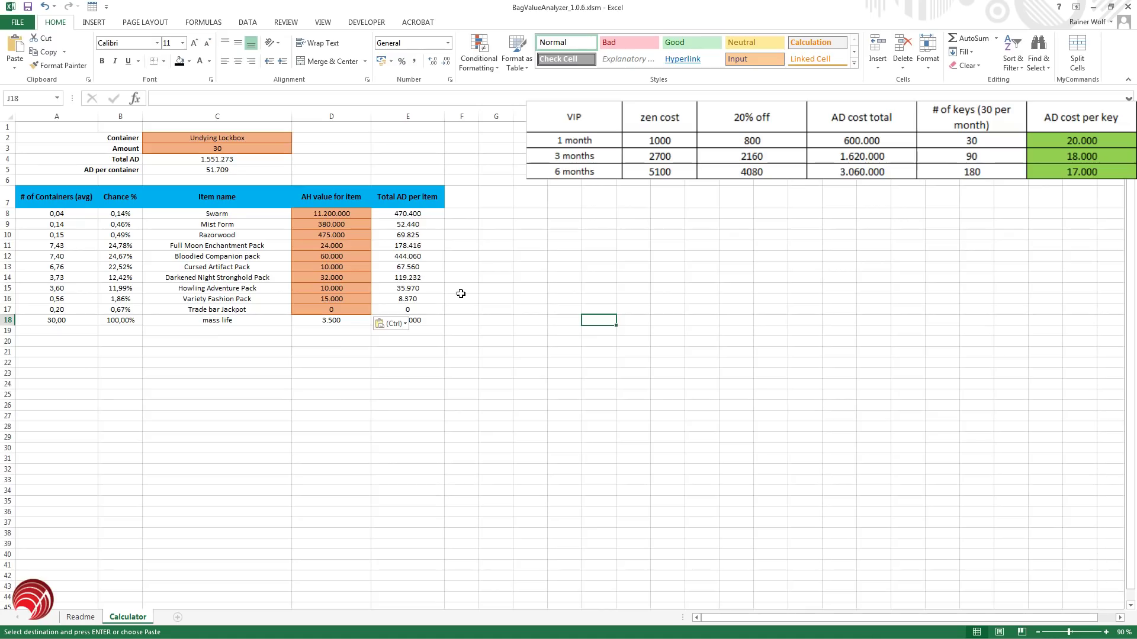
# Review the Undying Lockbox amount and the resulting AD per container against the VIP key costs.
pyautogui.click(222, 149)
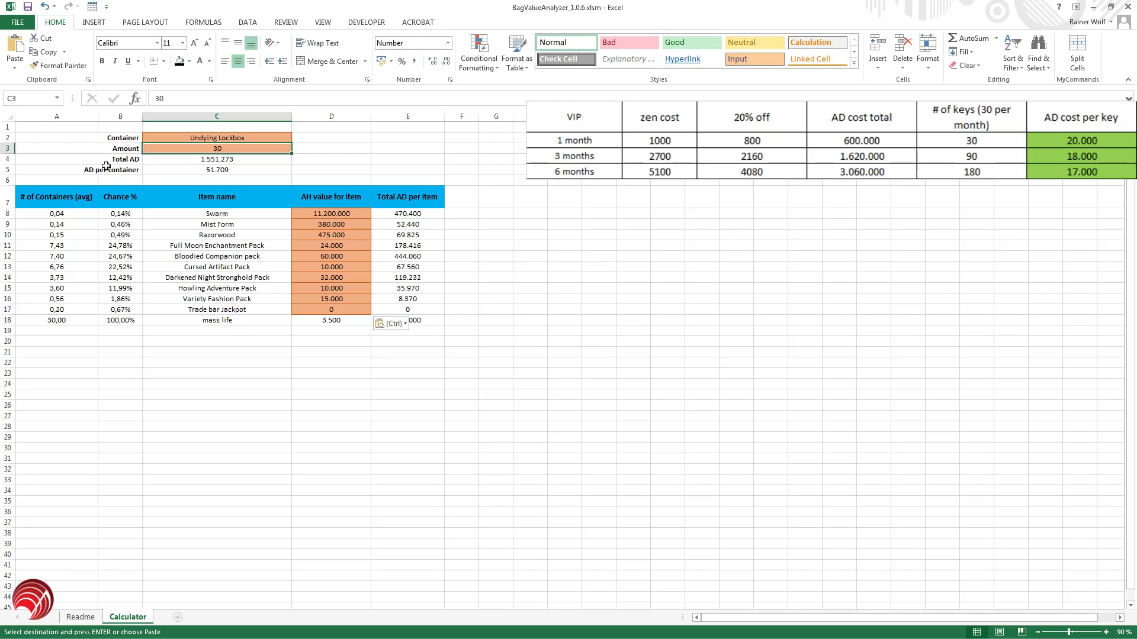
pyautogui.click(217, 170)
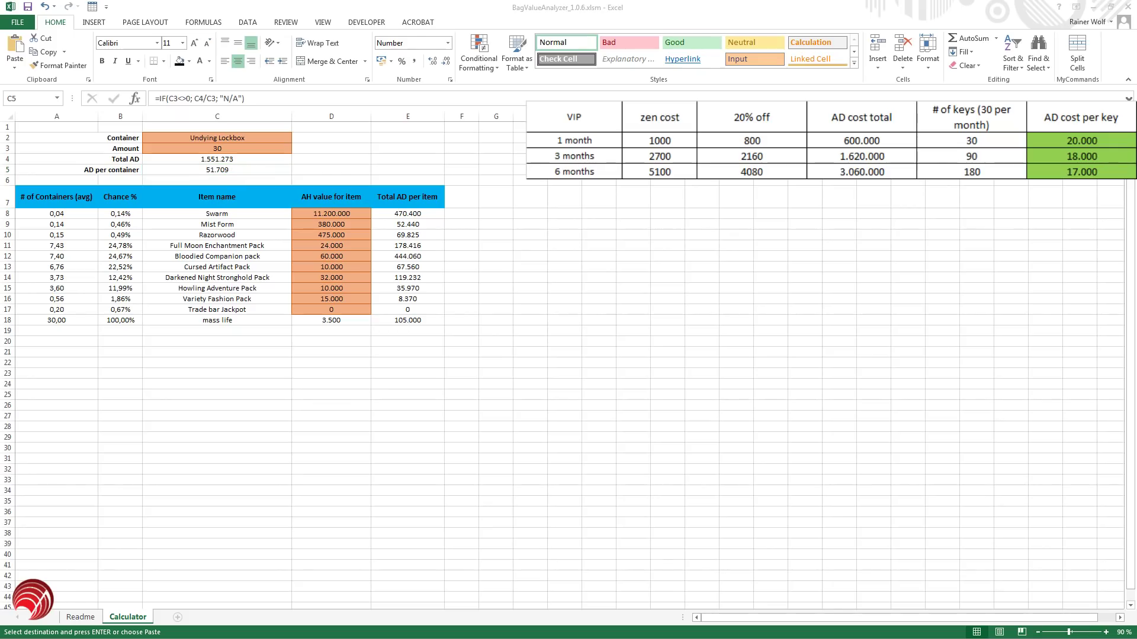
pyautogui.click(258, 171)
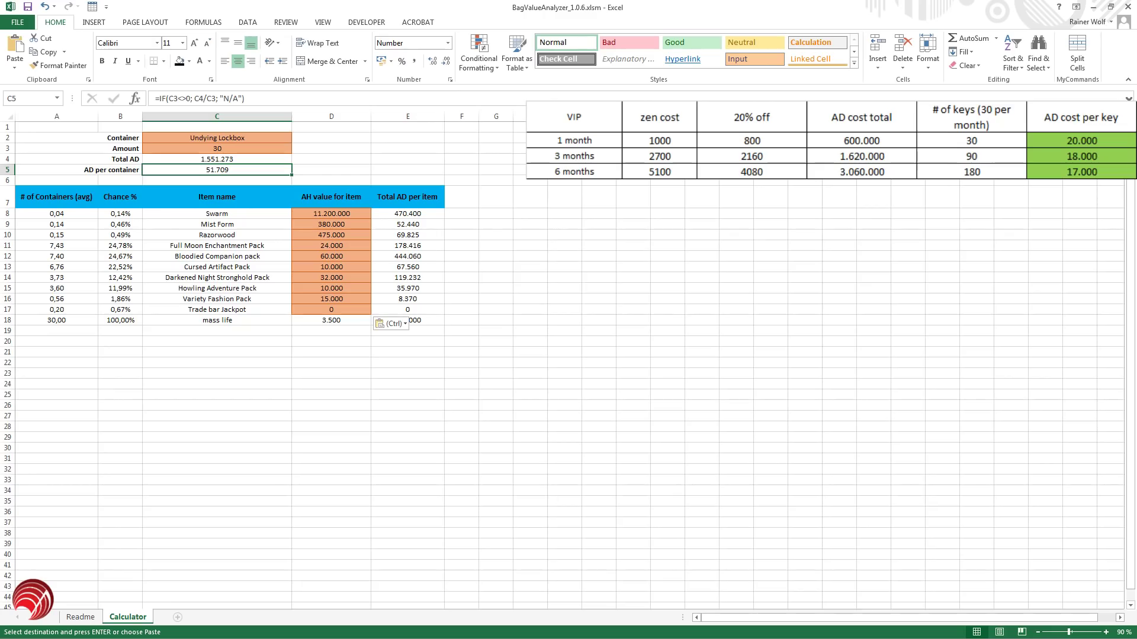
pyautogui.click(390, 353)
pyautogui.scroll(-2, 394, 344)
pyautogui.scroll(2, 394, 367)
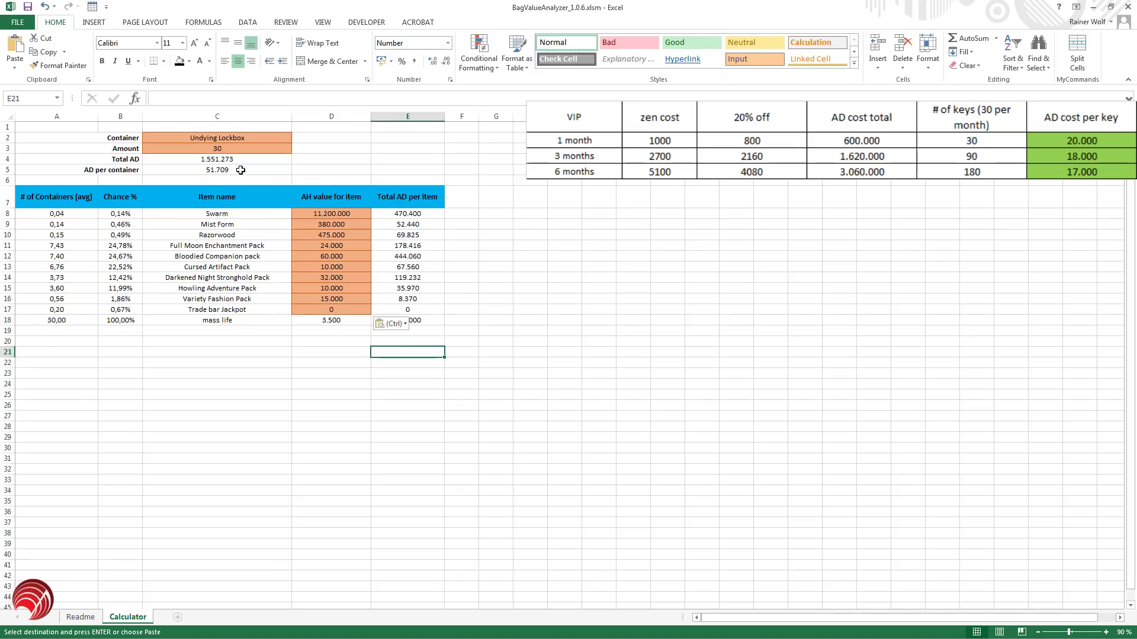
# Change the container in C2 to Soulmonger's Lockbox.
pyautogui.click(253, 140)
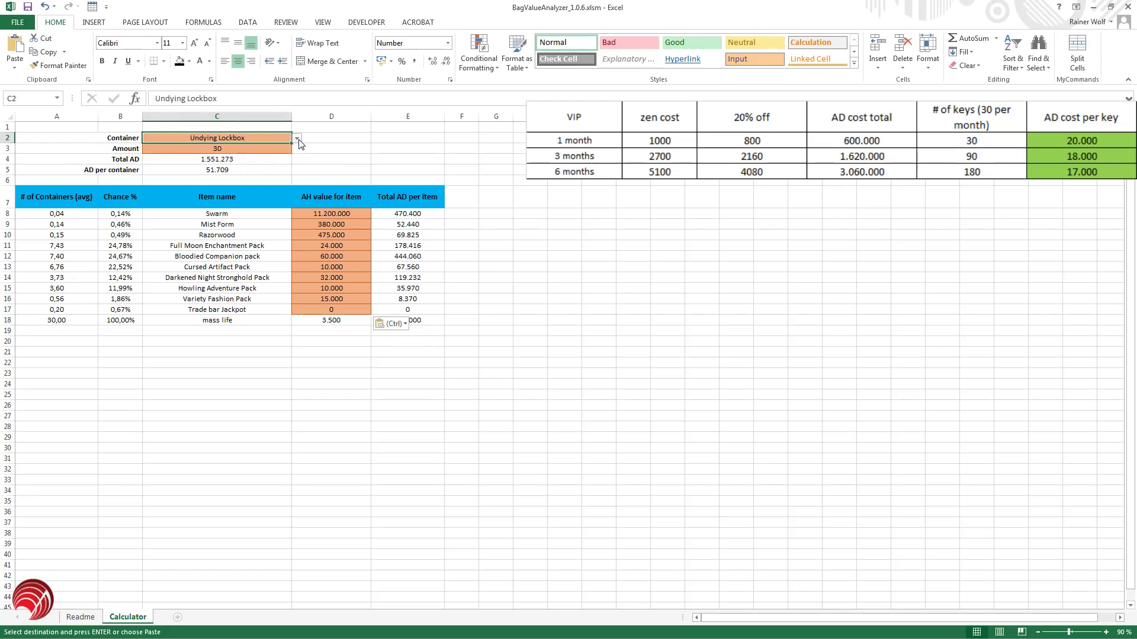
pyautogui.click(298, 139)
pyautogui.moveTo(298, 188); pyautogui.dragTo(302, 178)
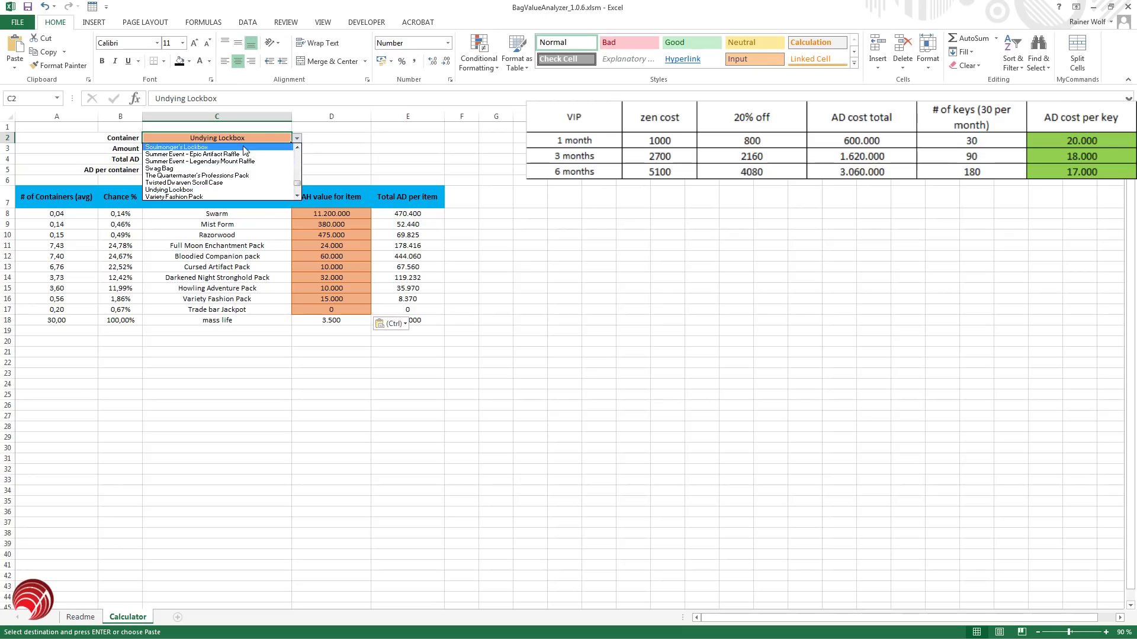
pyautogui.click(255, 168)
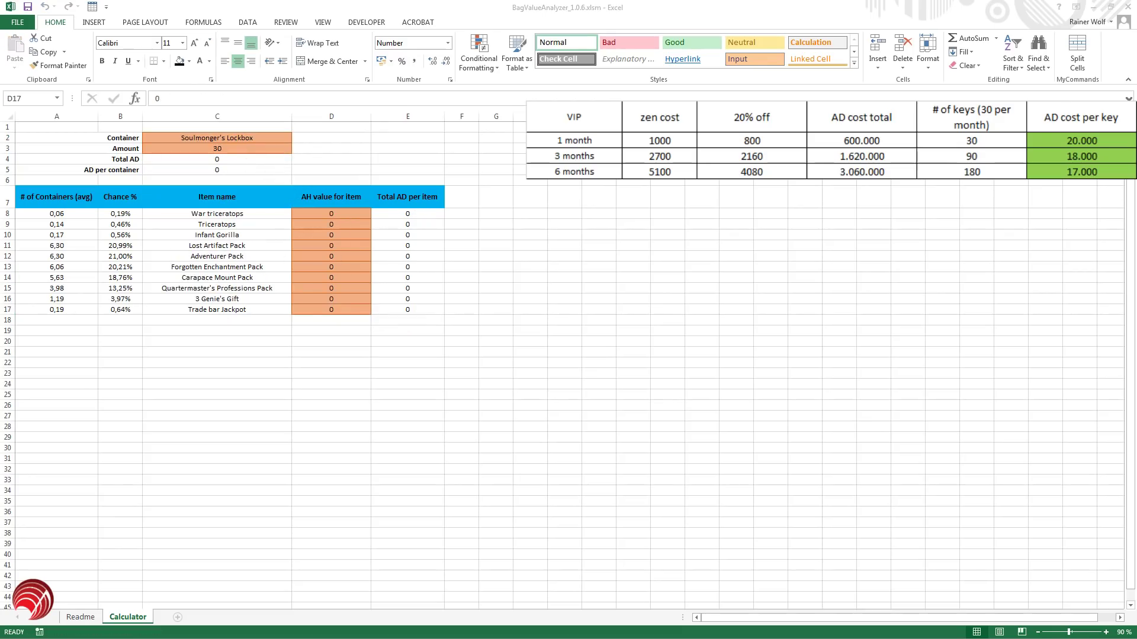
# Copy the mass life row from the other open spreadsheet into row 18 and extend the Total AD per item formula from E17 to E18.
pyautogui.hotkey('ctrl', 'c')
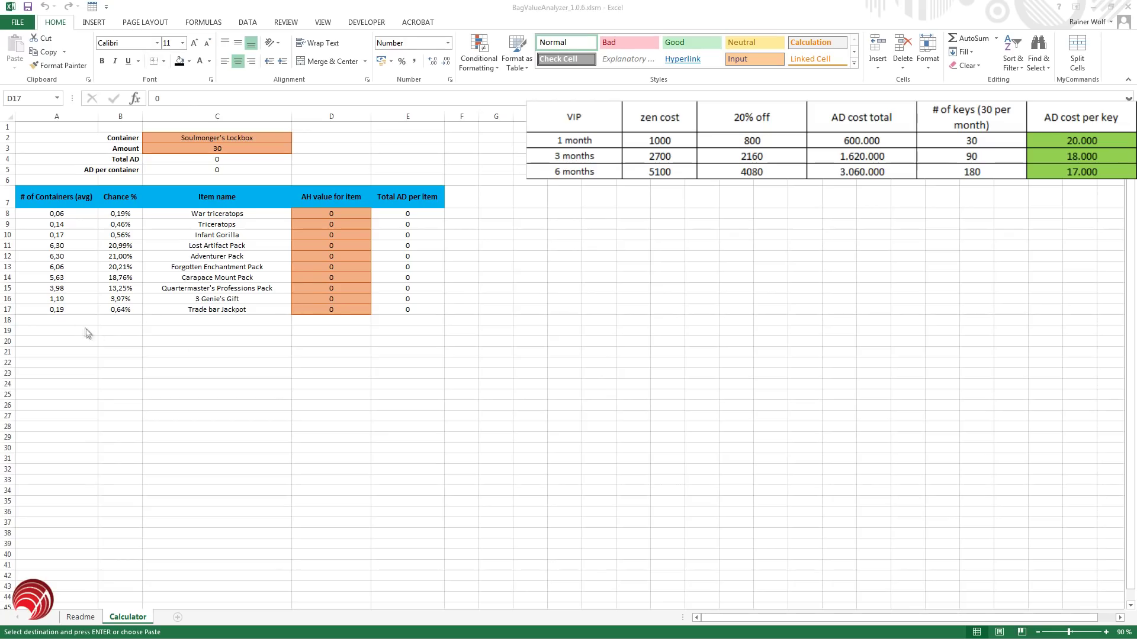
pyautogui.click(66, 320)
pyautogui.rightClick(72, 320)
pyautogui.click(92, 372)
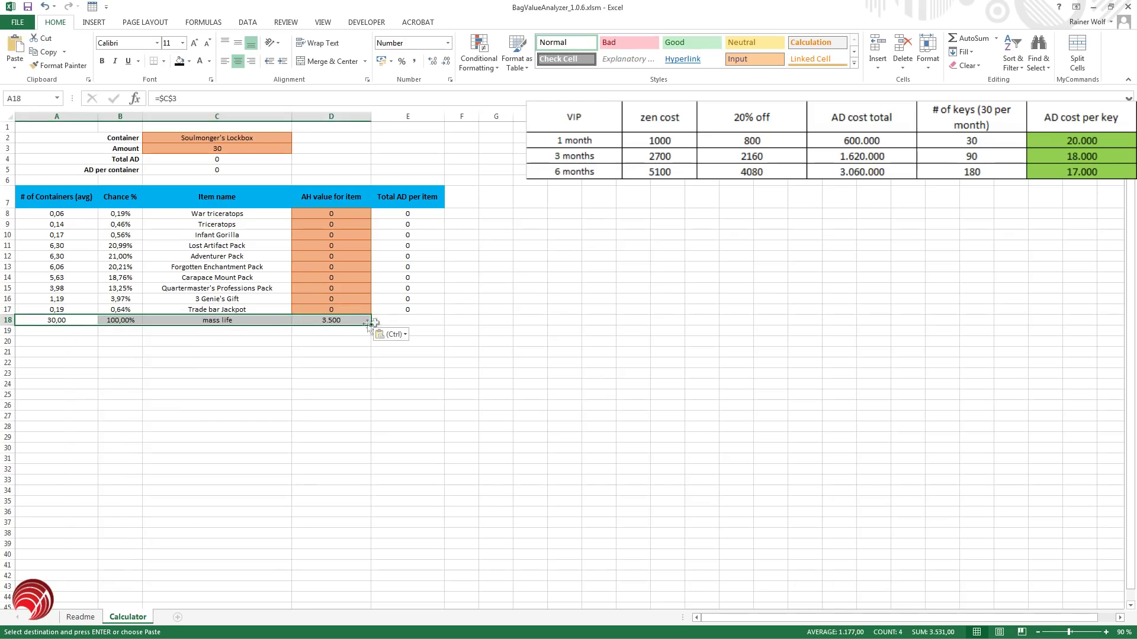
pyautogui.click(407, 309)
pyautogui.moveTo(444, 314); pyautogui.dragTo(444, 326)
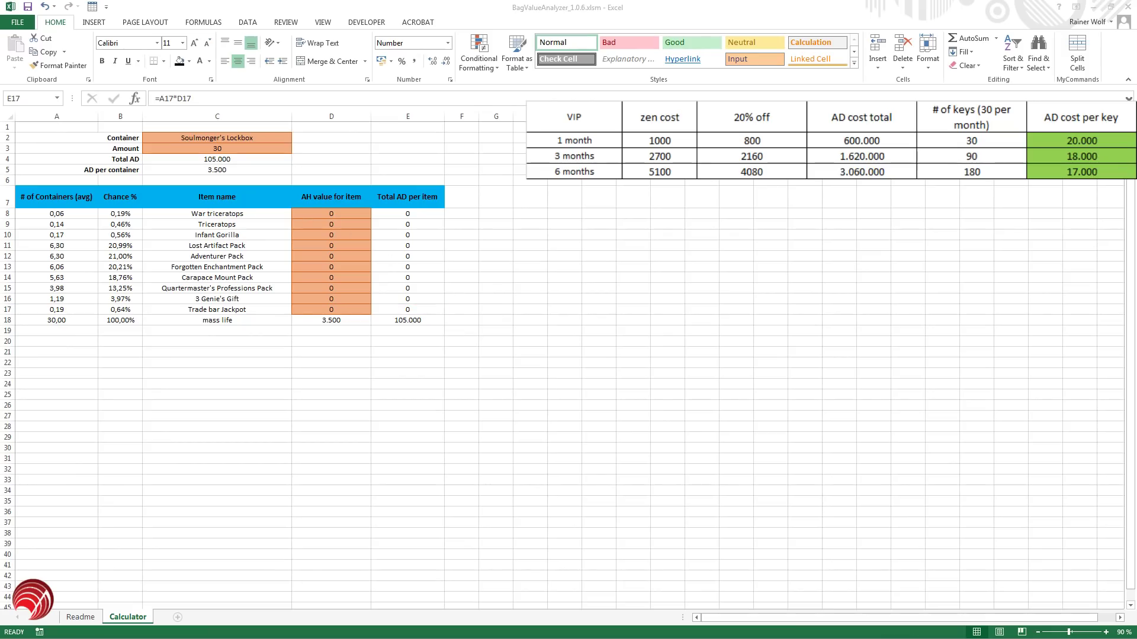
# Copy the Soulmonger's Lockbox item prices from the other open spreadsheet and paste them as values into the AH value column from D8.
pyautogui.hotkey('ctrl', 'c')
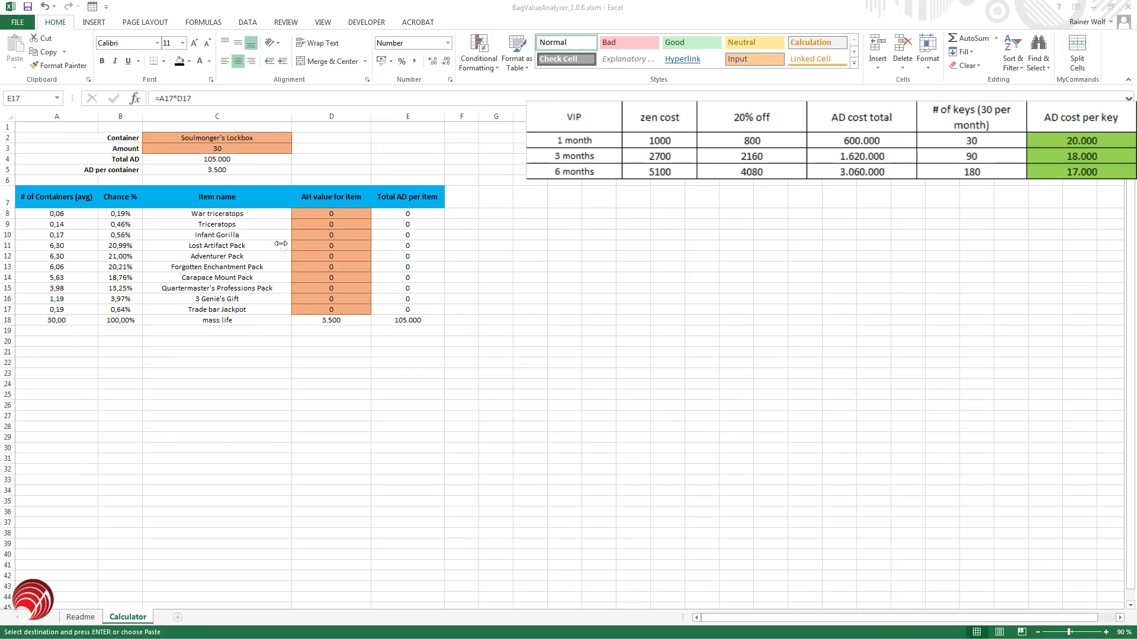
pyautogui.moveTo(362, 215); pyautogui.dragTo(355, 311)
pyautogui.rightClick(338, 214)
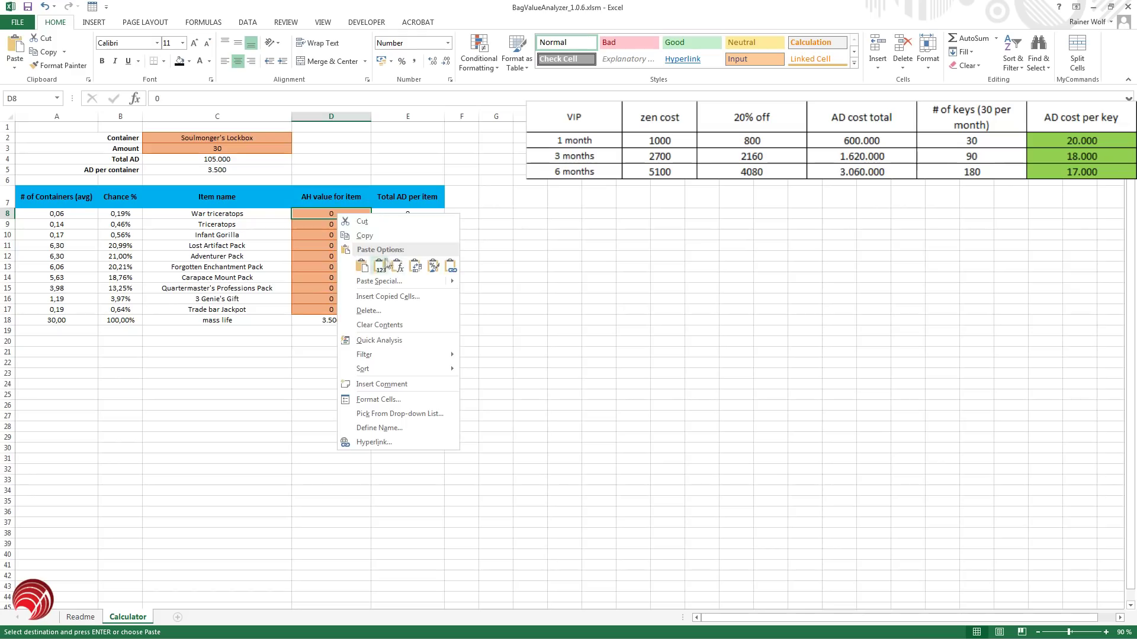
pyautogui.click(387, 266)
pyautogui.click(584, 265)
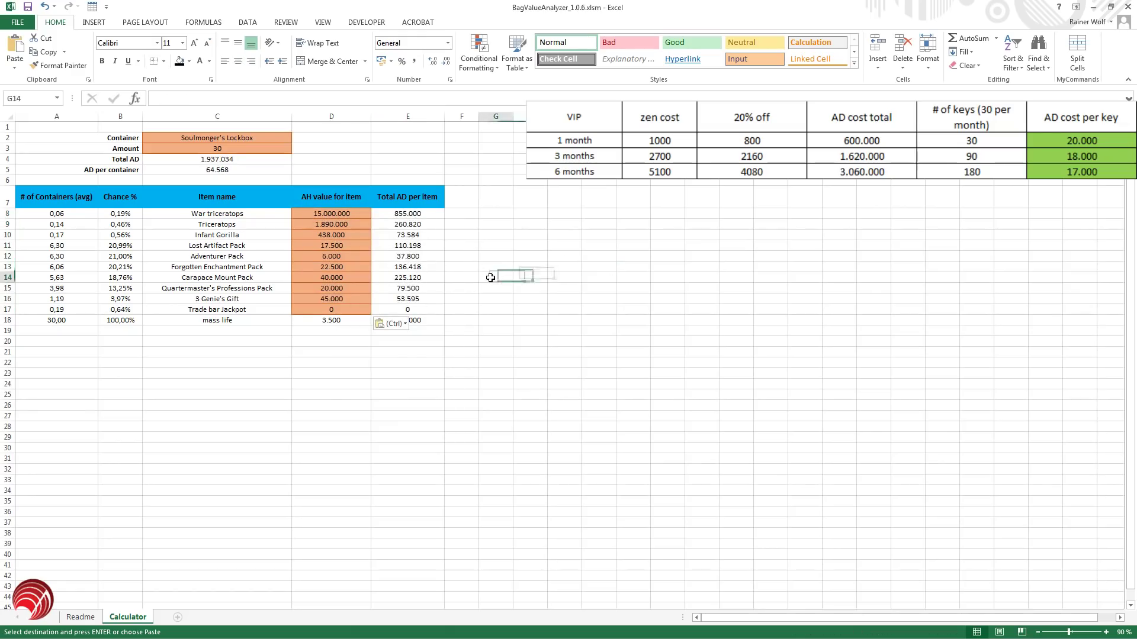
# Check the AD per container in C5, and recalculate the Soulmonger's Lockbox with the amount in C3 set to 90 and to 180.
pyautogui.click(214, 172)
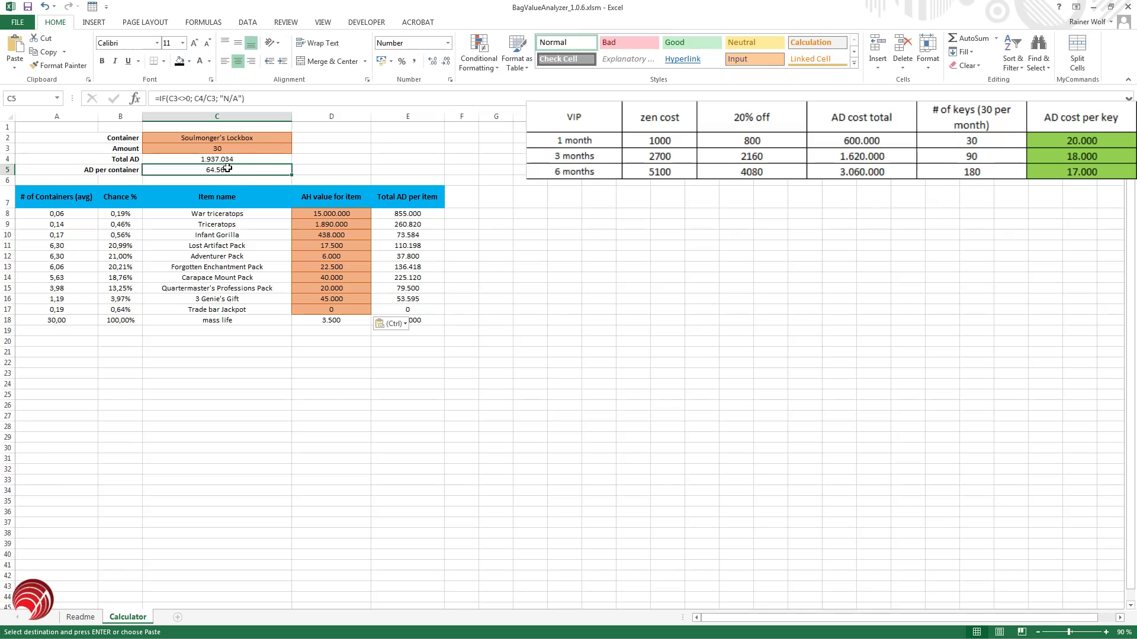
pyautogui.click(228, 146)
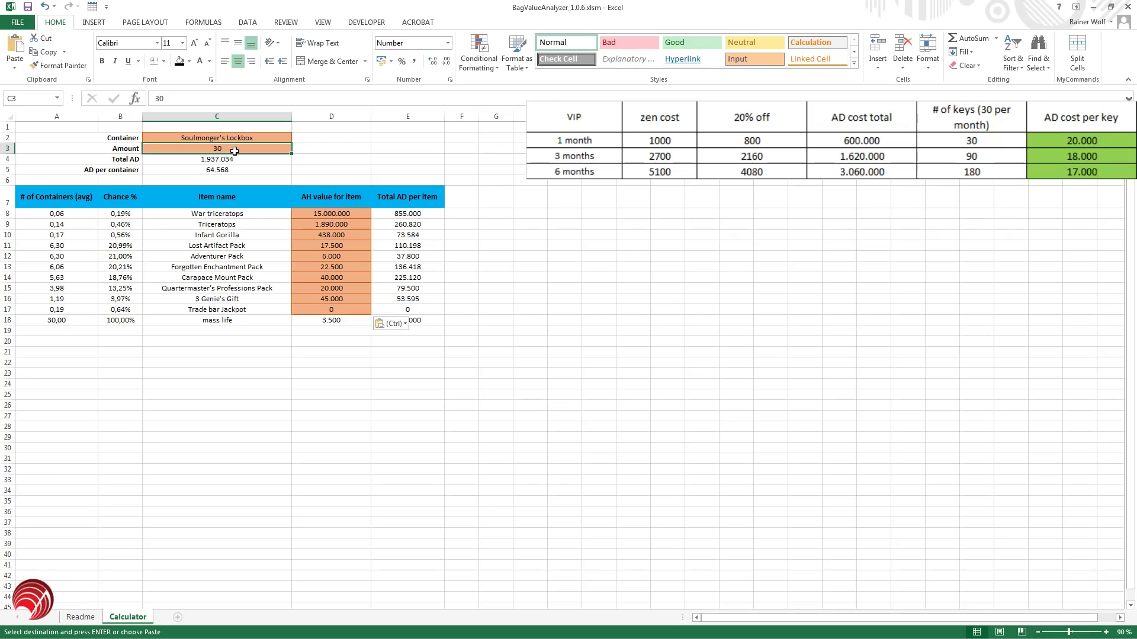
pyautogui.write('90')
pyautogui.press('Return')
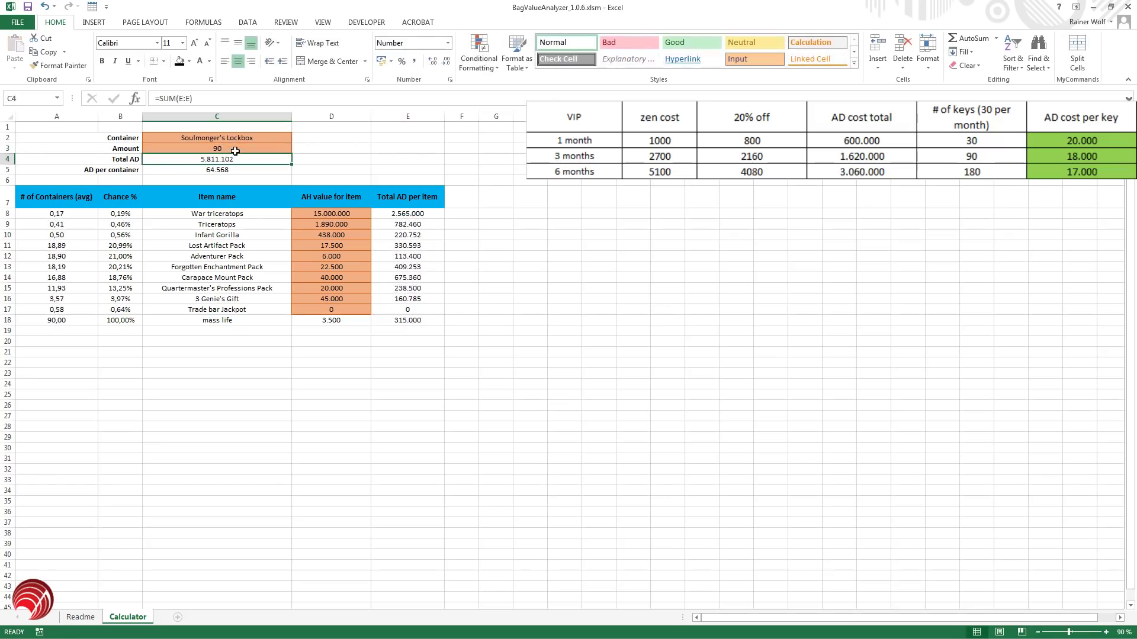
pyautogui.click(240, 148)
pyautogui.write('180')
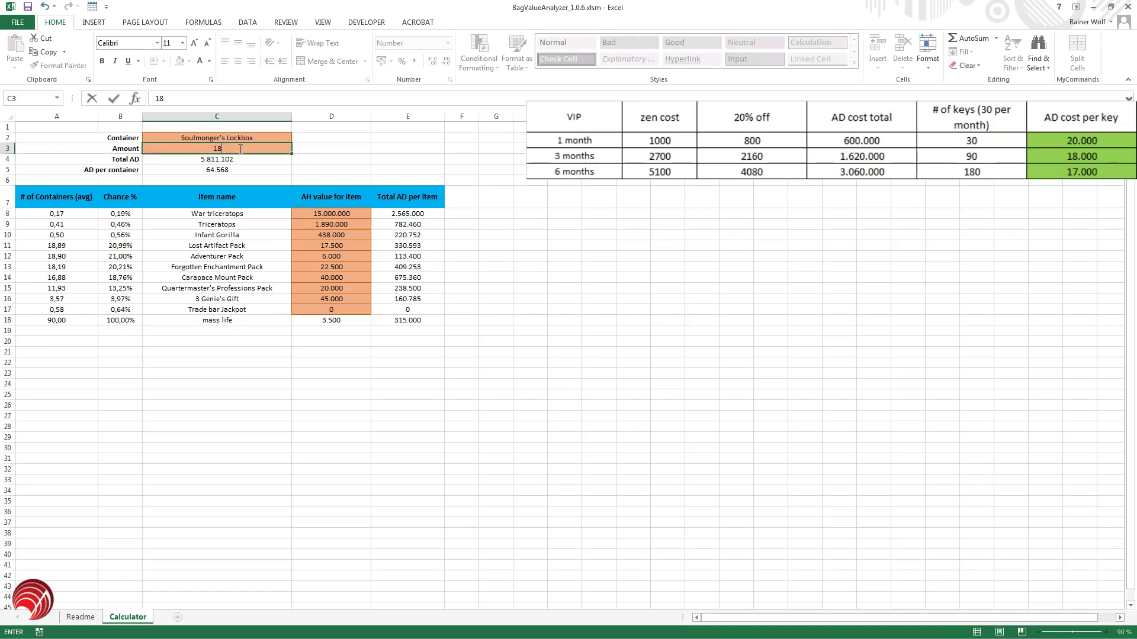
pyautogui.press('Return')
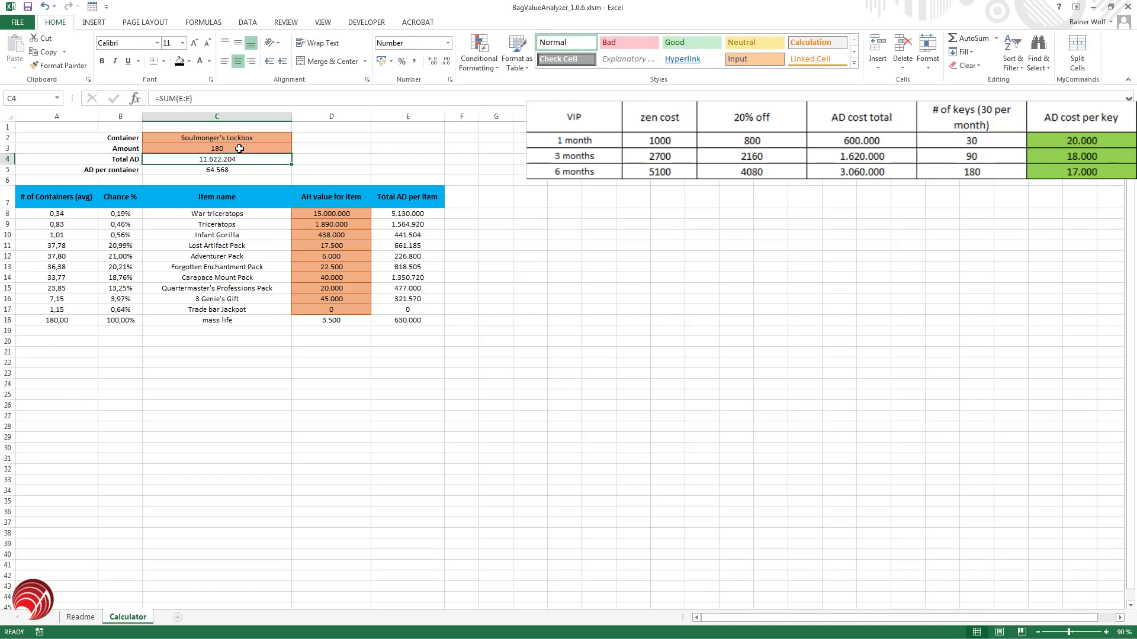